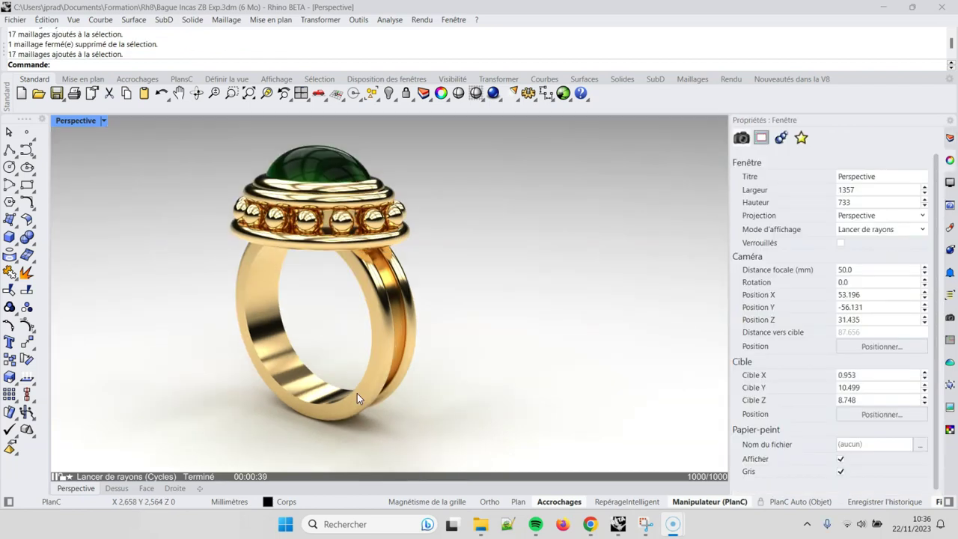
Select the ring without its green gem, inspect a gold ball, and switch Perspective to Shaded display
mouse_move(478, 387)
mouse_down()
mouse_move(146, 217)
mouse_move(129, 194)
mouse_up()
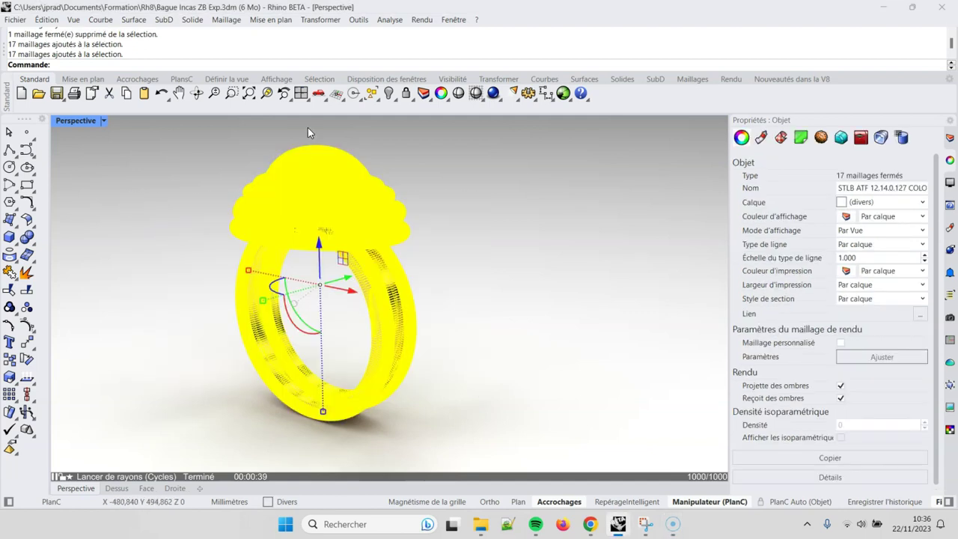
ctrl+click(318, 155)
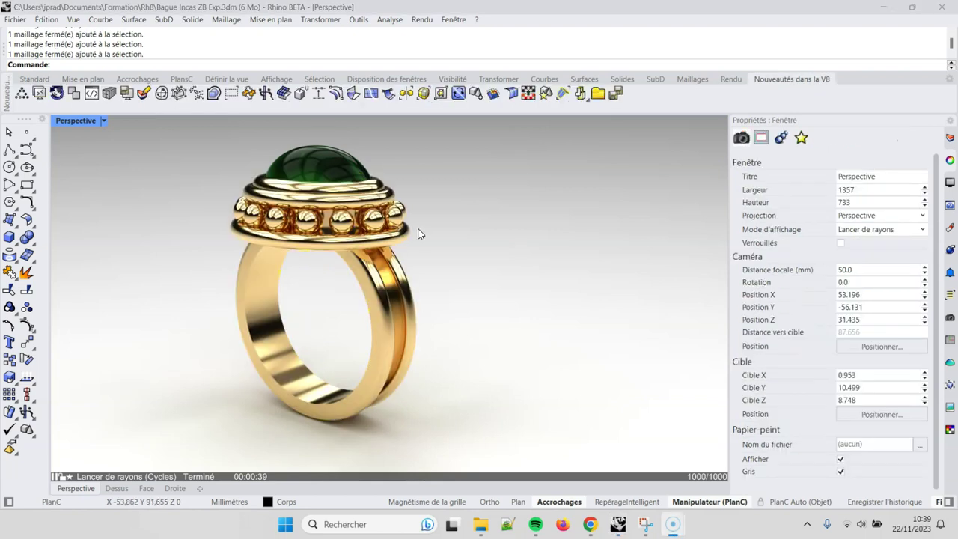
click(372, 217)
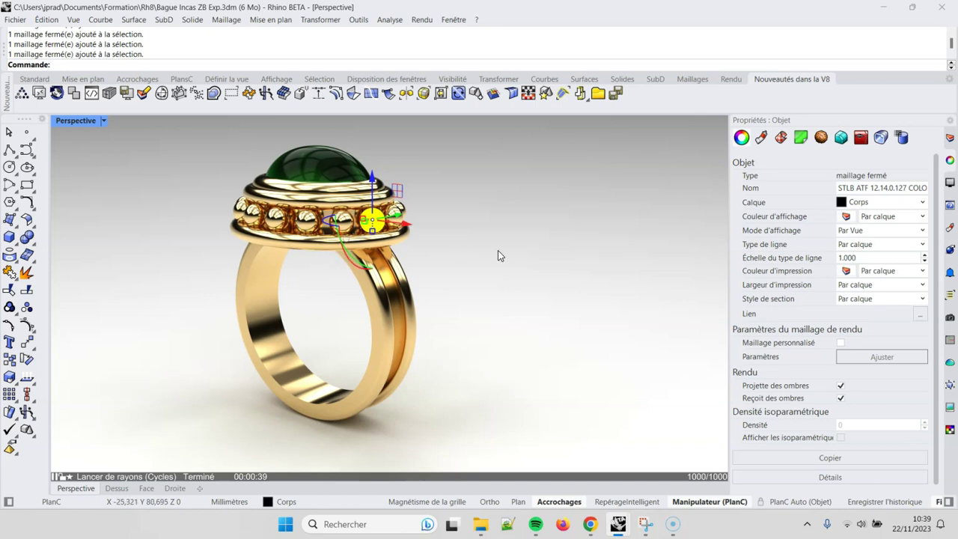
key(ctrl+alt+s)
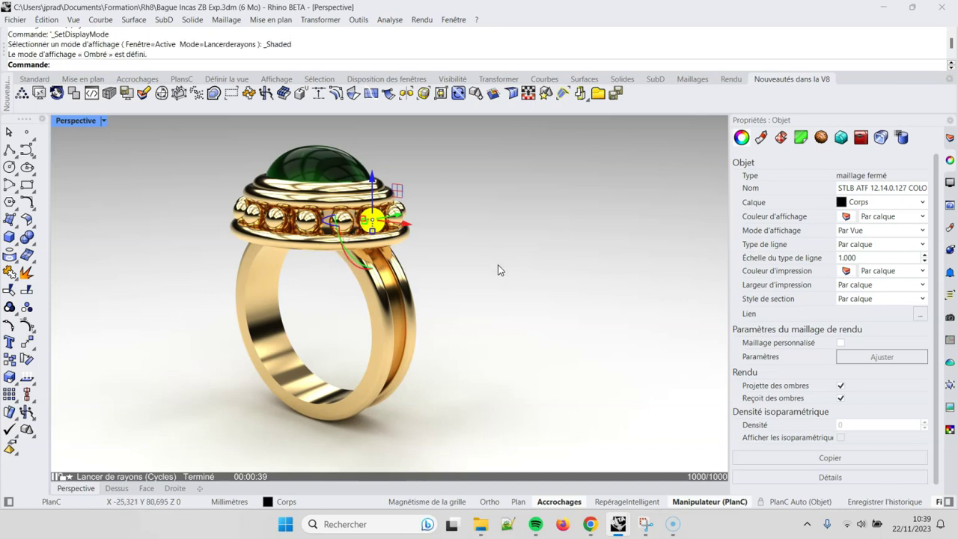
key(Escape)
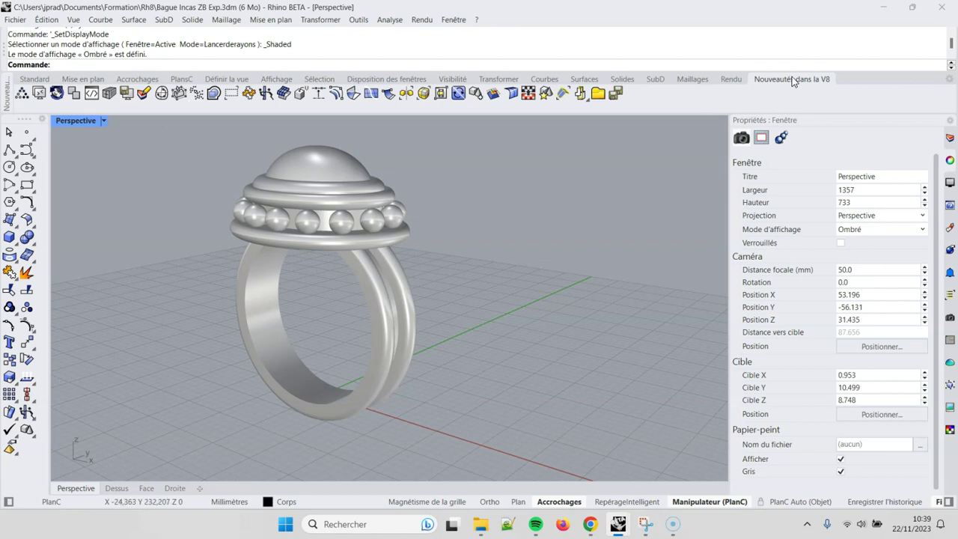
Start ShrinkWrap on all ring parts, excluding the green stone
click(213, 93)
mouse_move(576, 407)
mouse_down()
mouse_move(43, 139)
mouse_move(129, 138)
mouse_up()
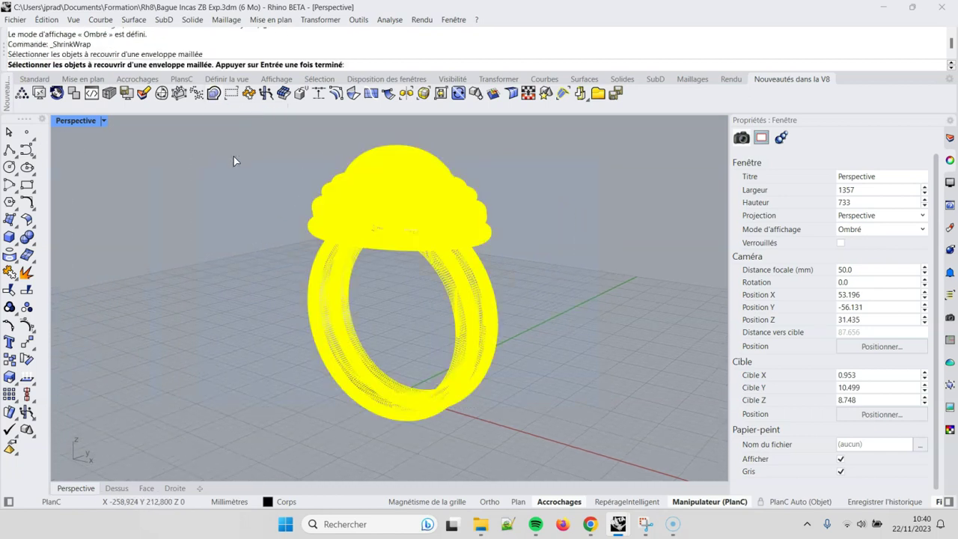
ctrl+click(410, 165)
key(Return)
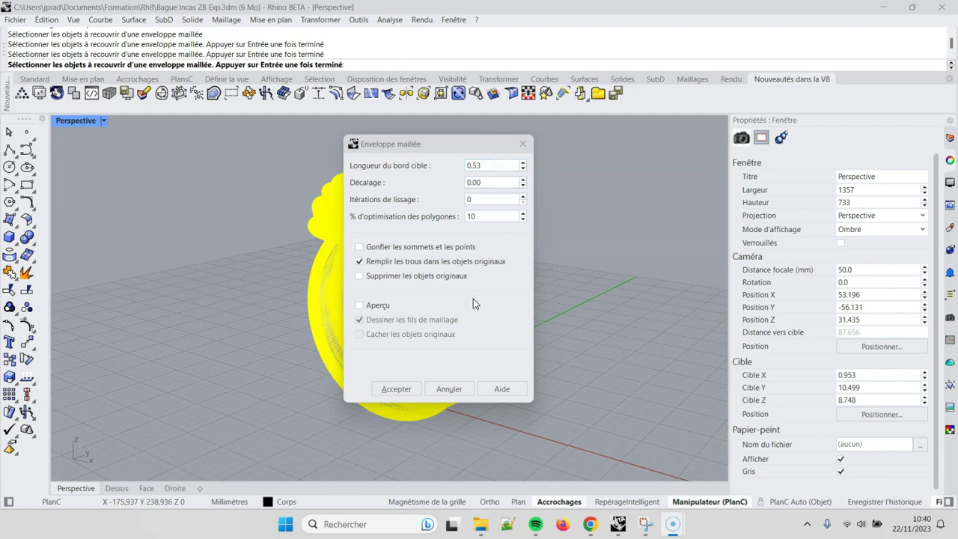
Preview the wrap with originals hidden, target edge length 0.1, and mesh wires off
drag(412, 138, 566, 130)
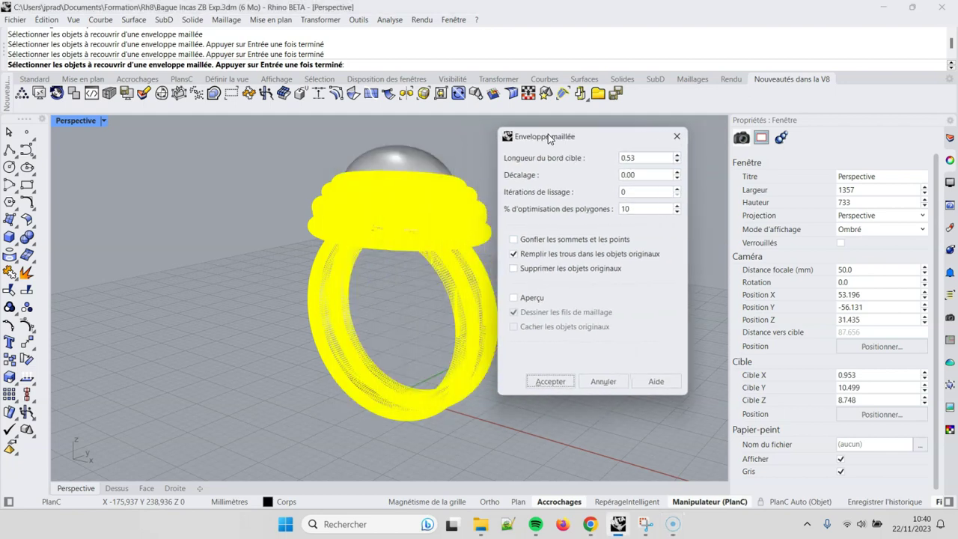
click(513, 298)
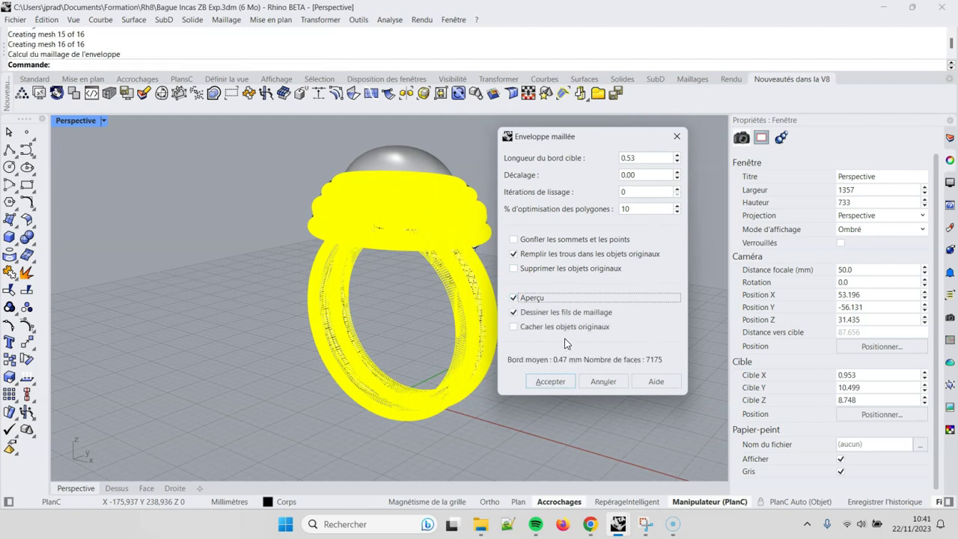
click(513, 327)
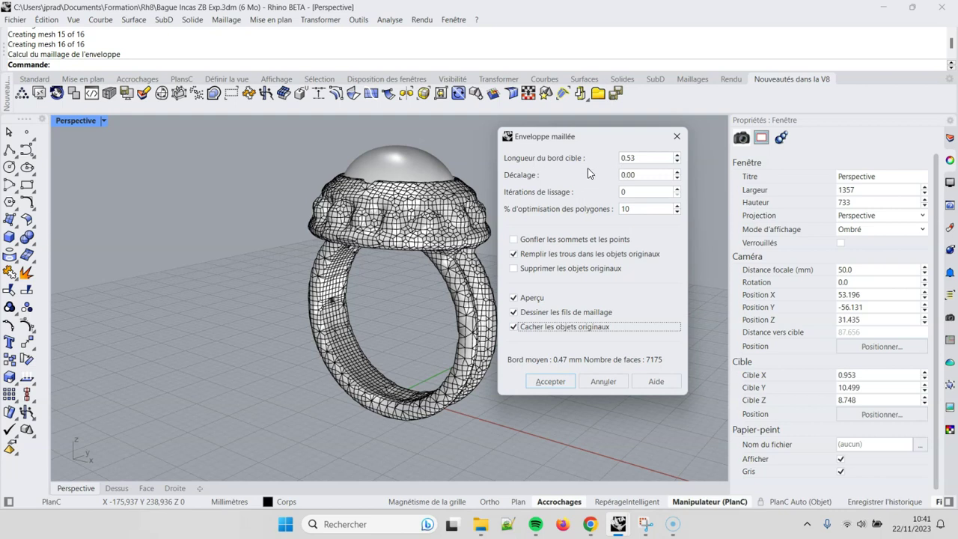
double_click(642, 161)
click(642, 159)
key(BackSpace)
key(BackSpace)
text(1)
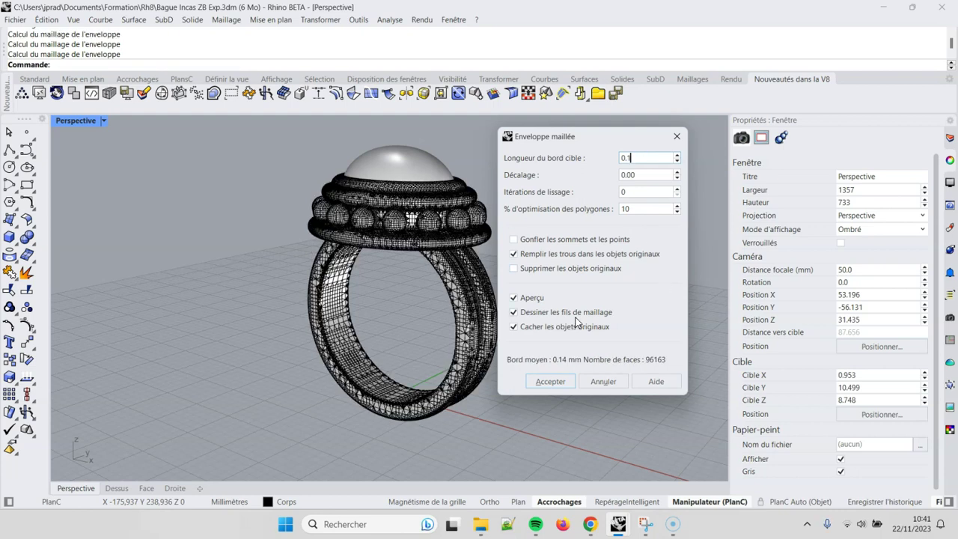
click(513, 313)
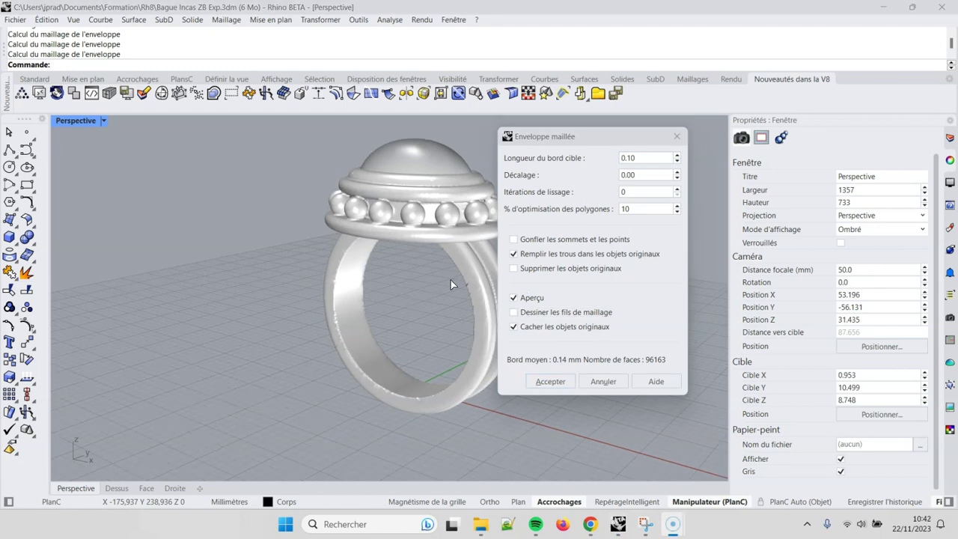
Show the preview's mesh wires and set polygon optimisation to 0
scroll(425, 301, down, 2)
scroll(425, 301, down, 3)
scroll(425, 301, up, 3)
scroll(422, 262, up, 2)
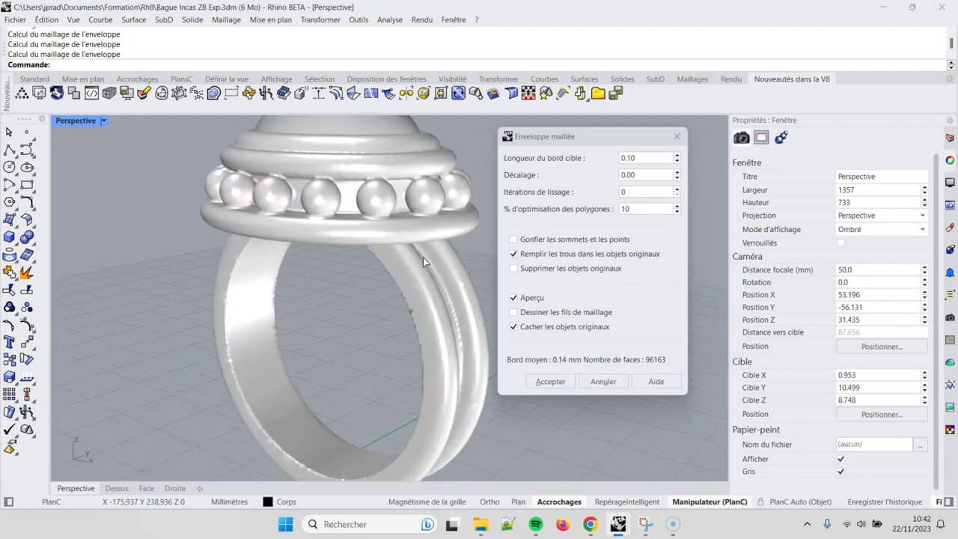
click(514, 326)
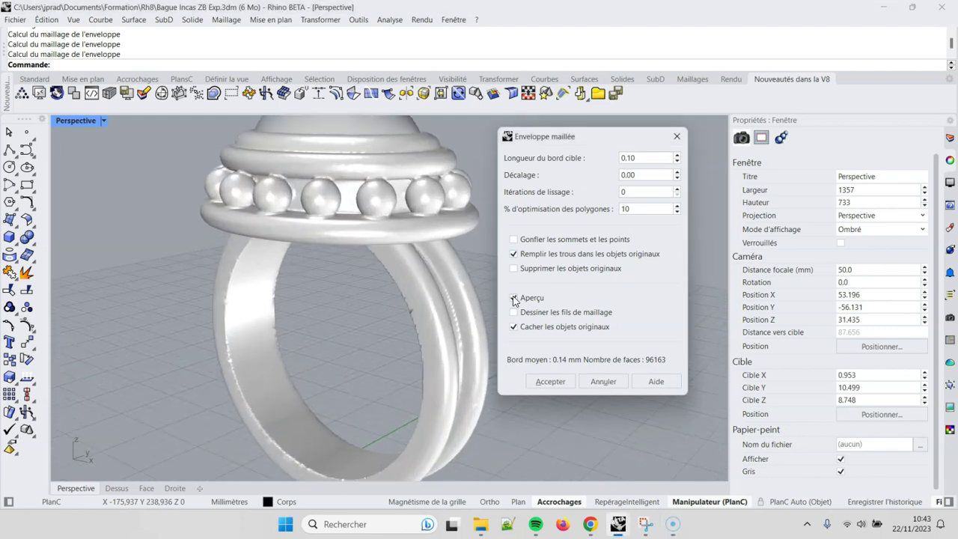
click(513, 312)
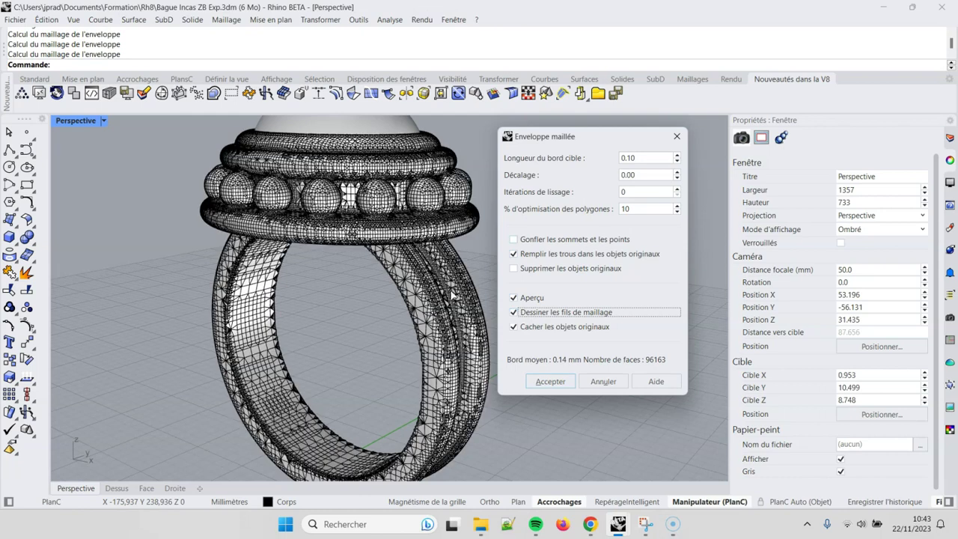
scroll(420, 252, up, 2)
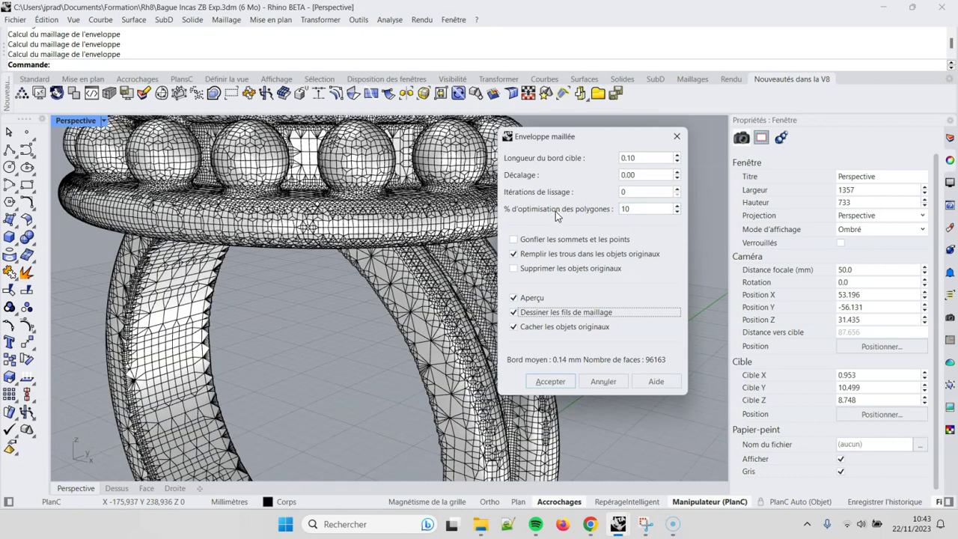
drag(649, 209, 610, 214)
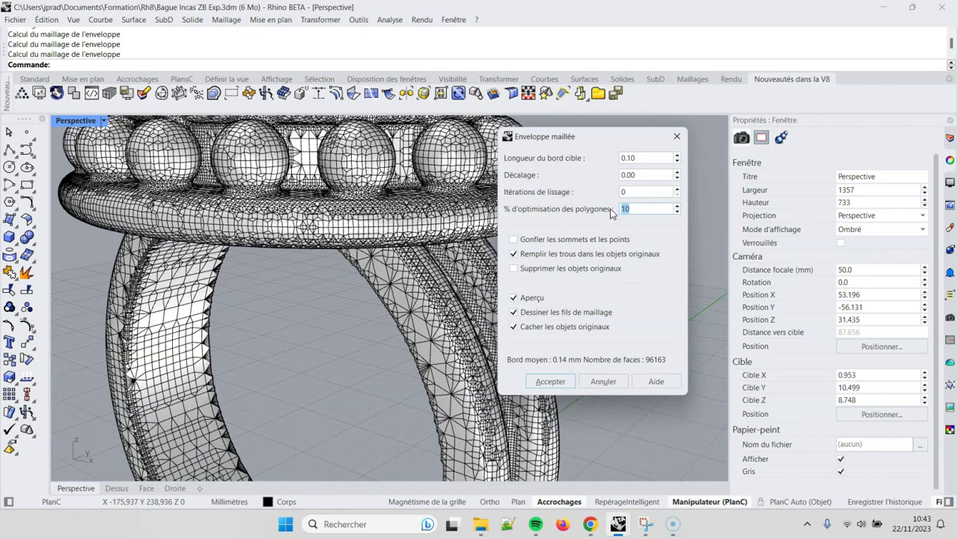
text(0)
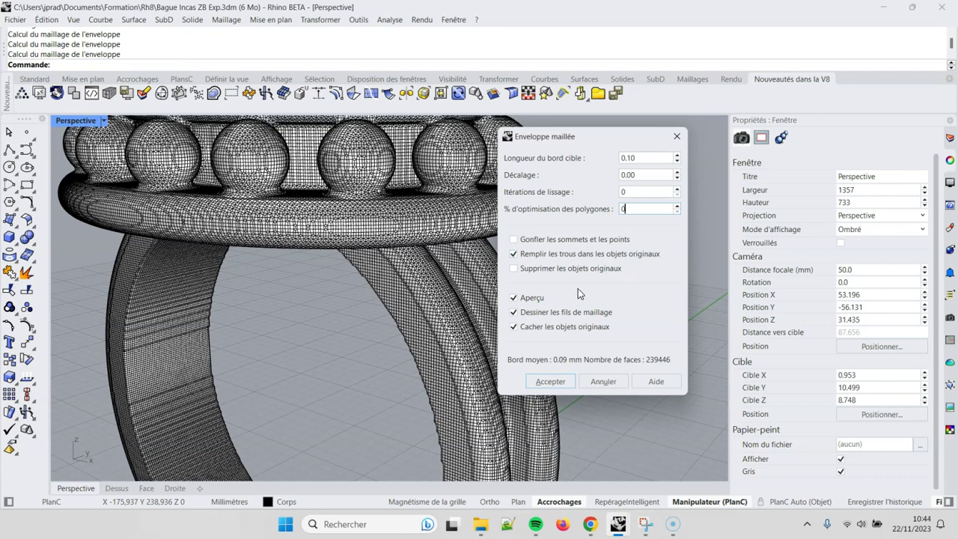
Hide the wires again and set smoothing iterations to 3, orbiting to inspect the smoother ring
click(514, 314)
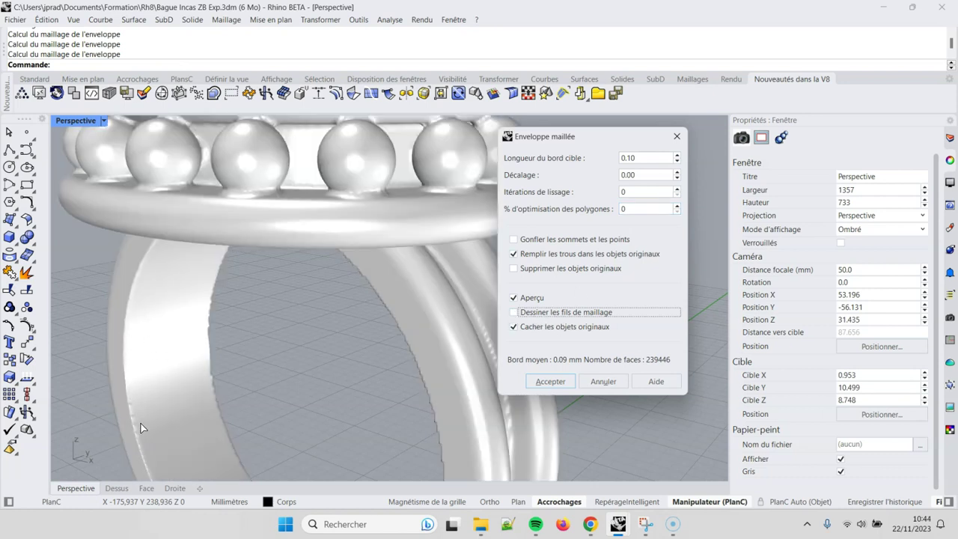
click(380, 217)
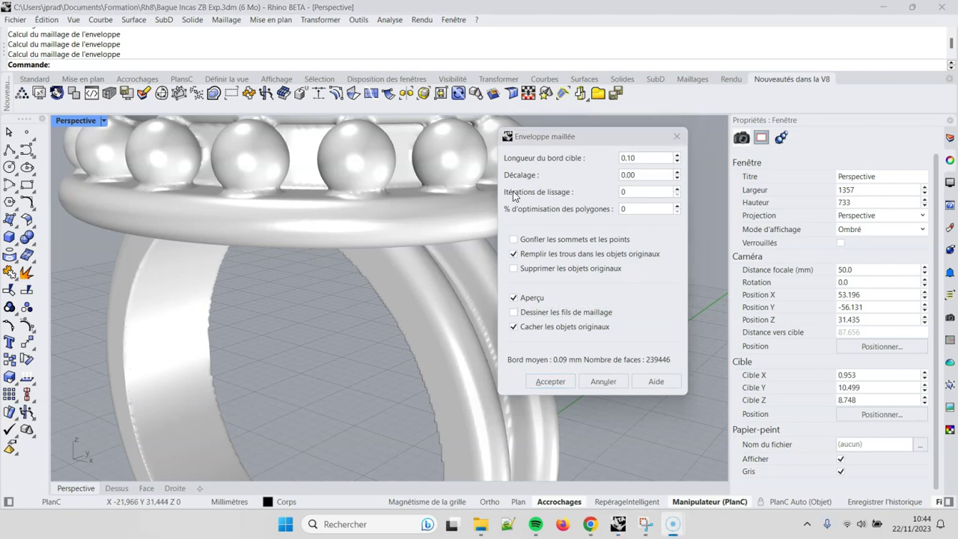
double_click(648, 191)
text(3)
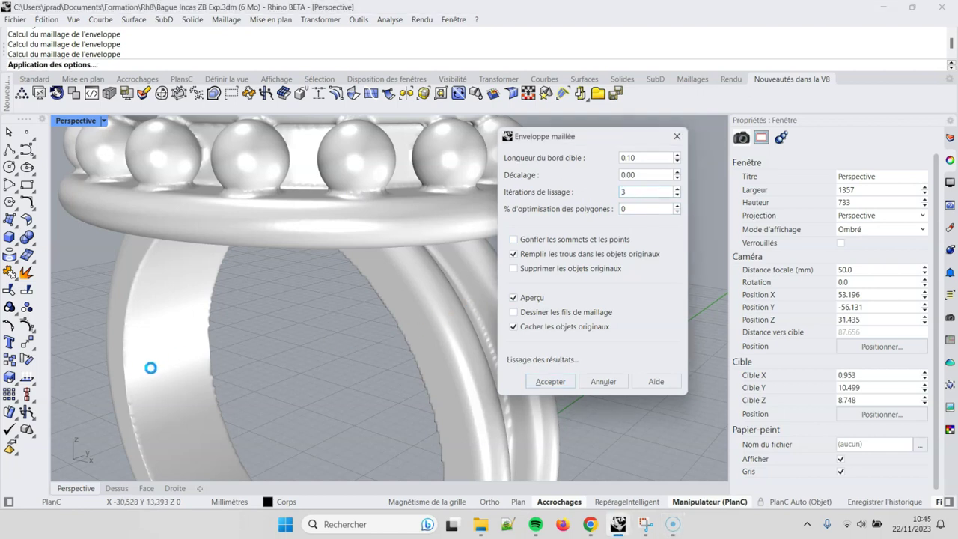
mouse_move(144, 305)
right_down()
mouse_move(189, 321)
mouse_move(315, 228)
right_up()
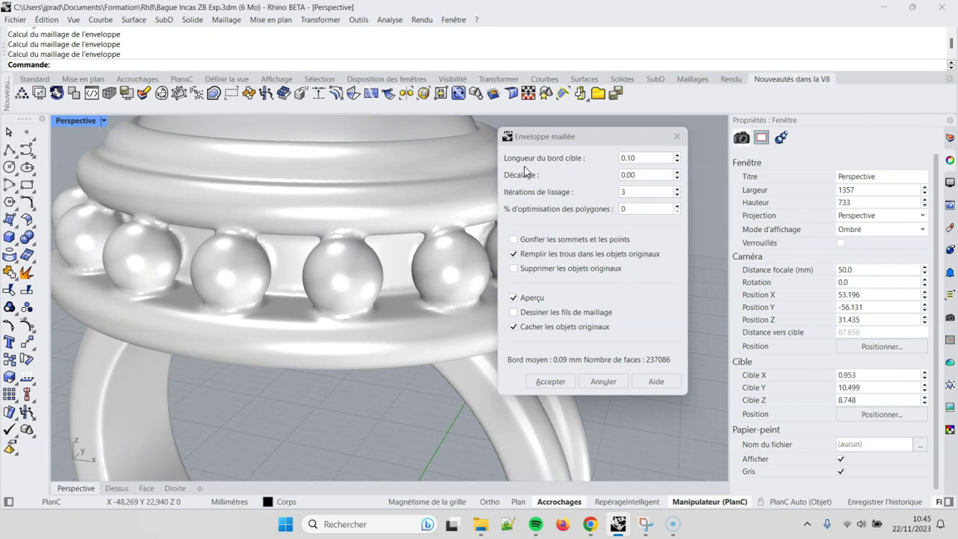
Build the wrap at 0.05 edge length and 6 smoothing iterations, deleting the original parts
double_click(648, 158)
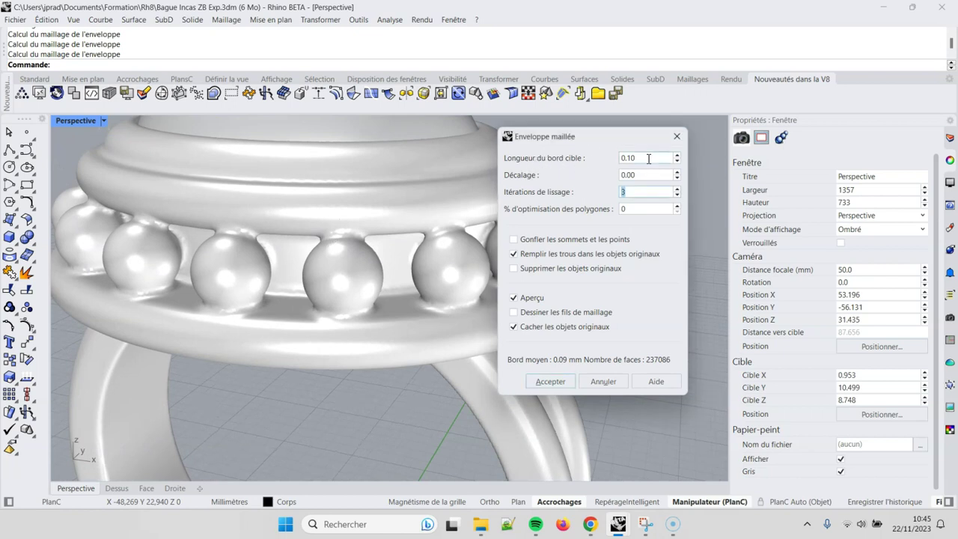
text(0)
text(.05)
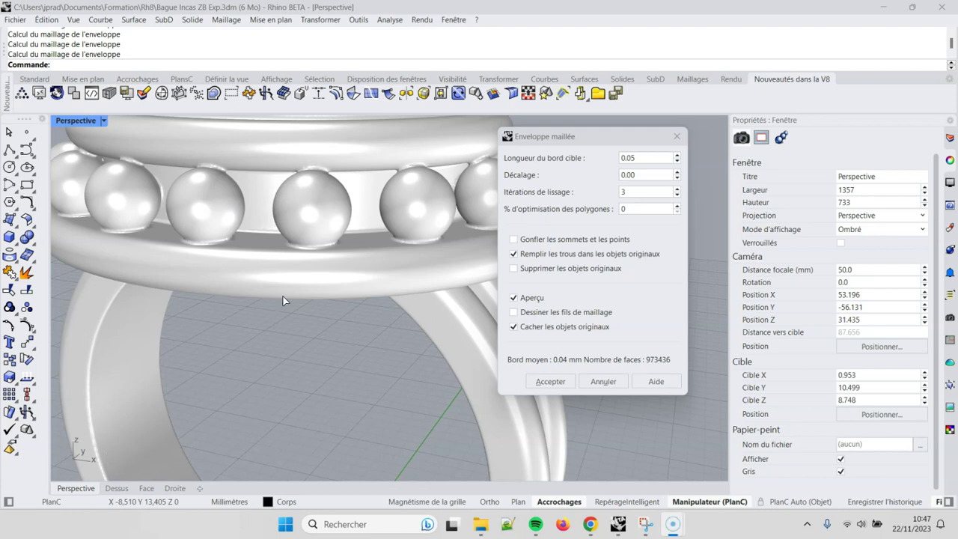
double_click(635, 196)
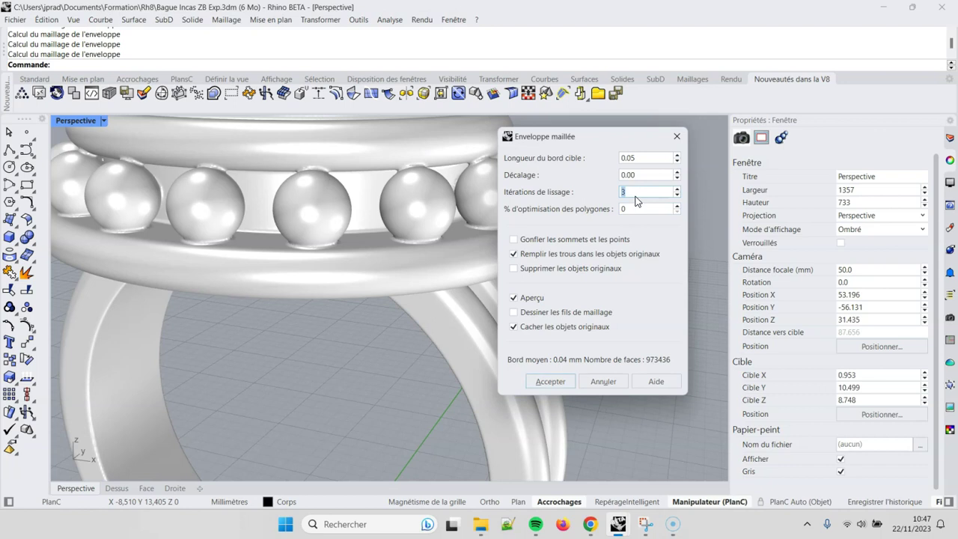
text(6)
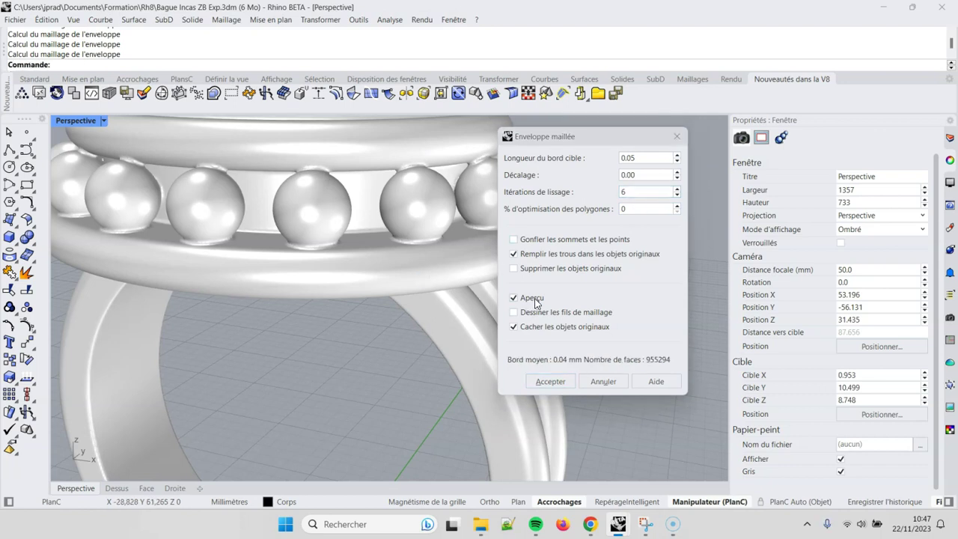
click(515, 269)
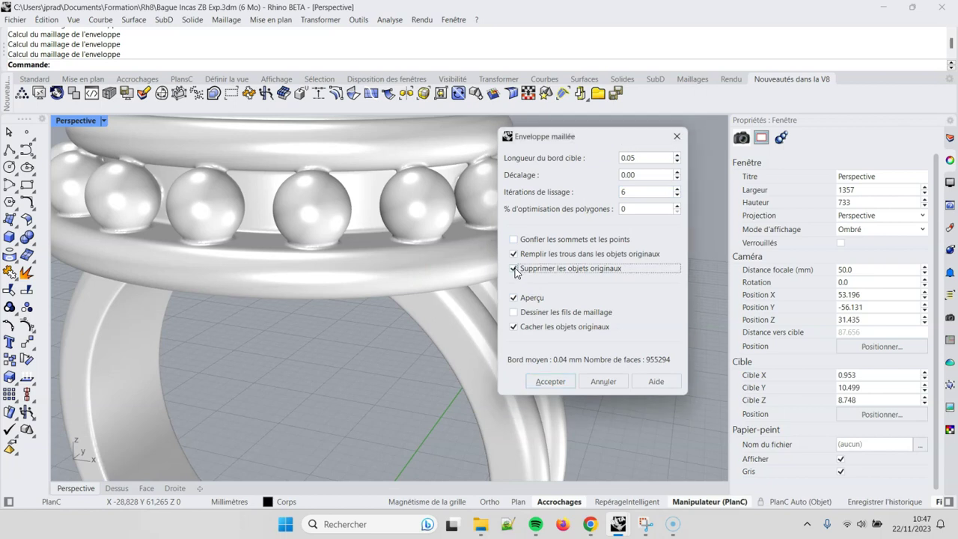
click(559, 383)
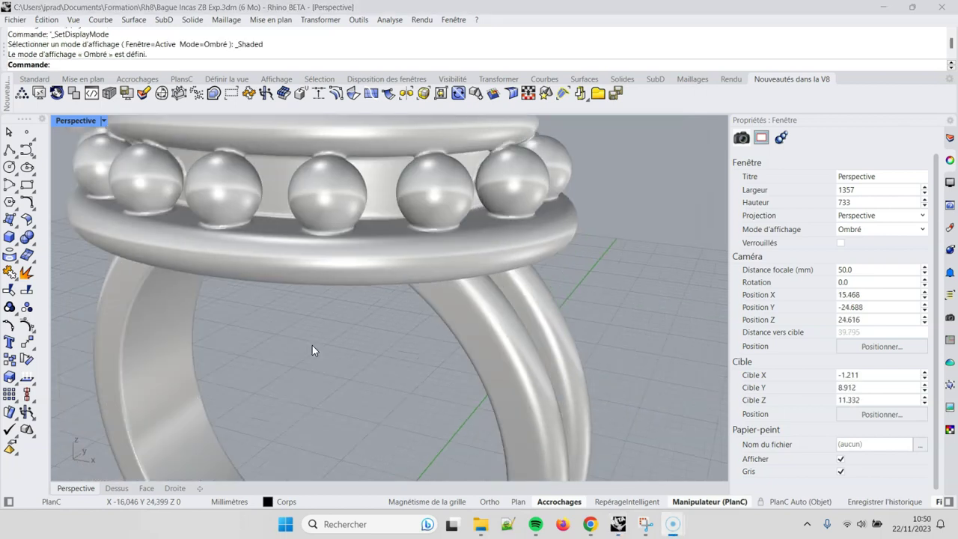
Check the new ring mesh, render it raytraced, and switch to the Coupelle Scannée.3dm window
click(333, 263)
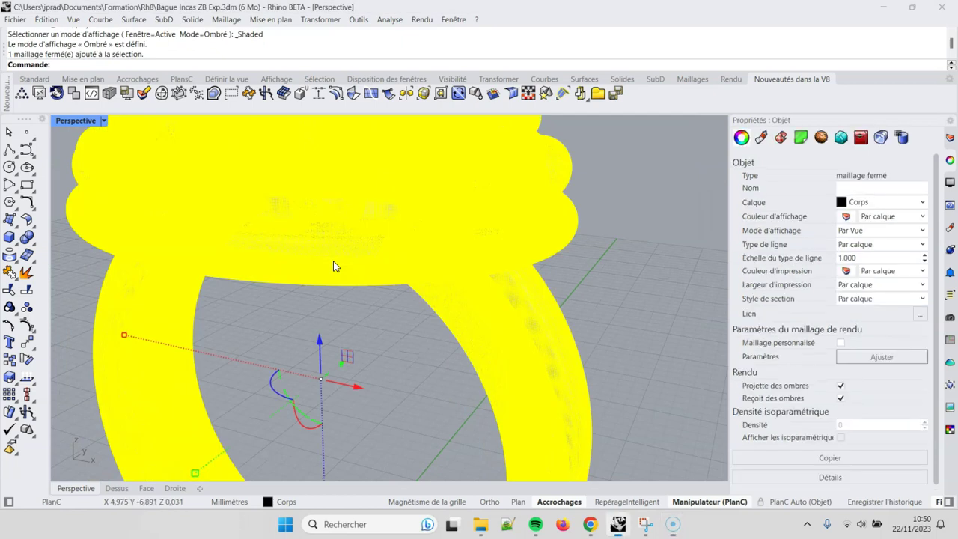
click(674, 232)
right_drag(333, 221, 424, 246)
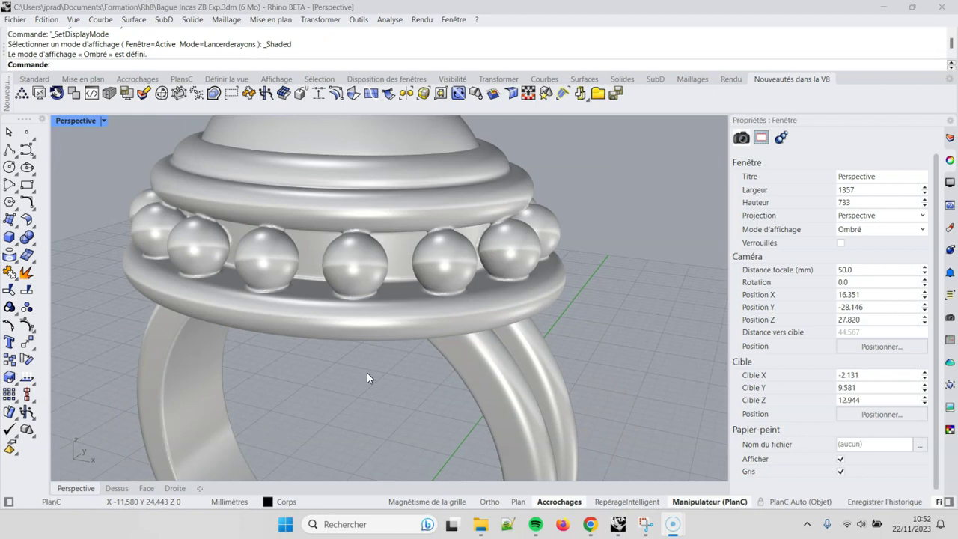
key(ctrl+alt+r)
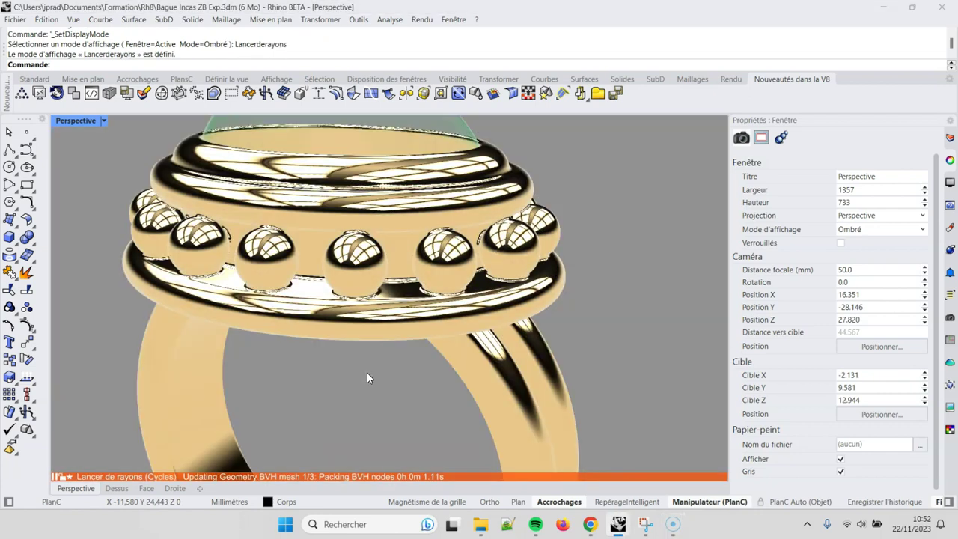
scroll(367, 378, down, 2)
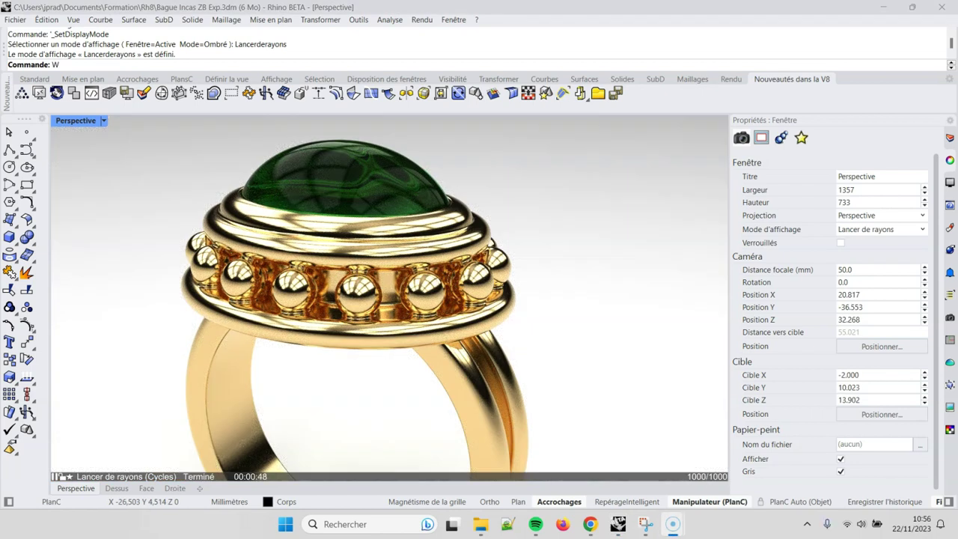
key(alt+Tab)
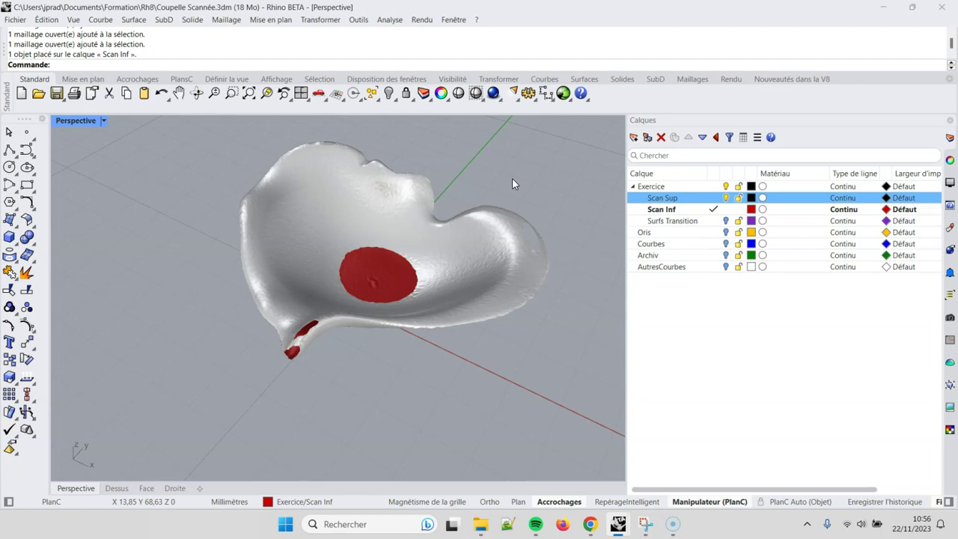
Orbit around the scanned cup and inspect its grey and red scan meshes
text(W)
right_drag(512, 178, 477, 350)
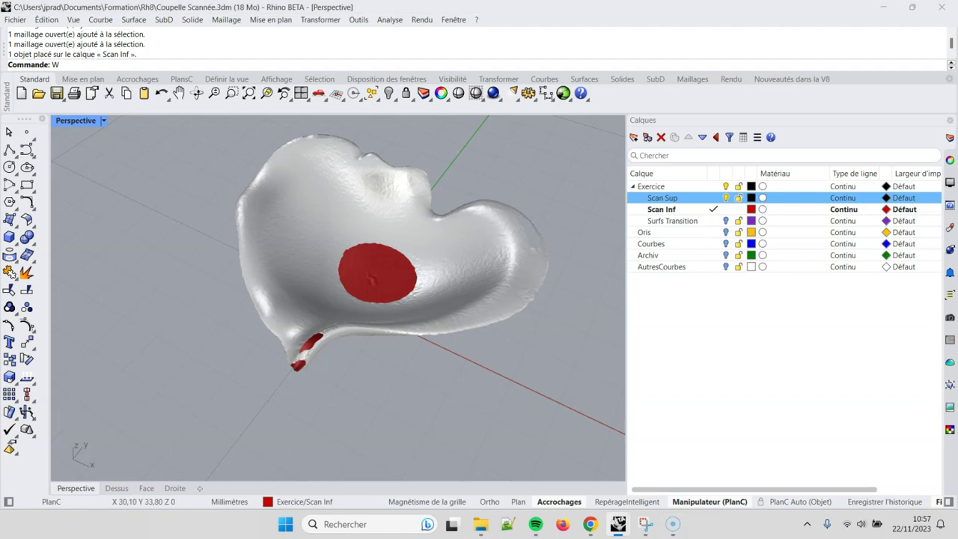
click(434, 345)
mouse_move(509, 358)
right_down()
mouse_move(515, 254)
mouse_move(487, 304)
mouse_move(395, 232)
mouse_move(352, 238)
right_up()
key(Escape)
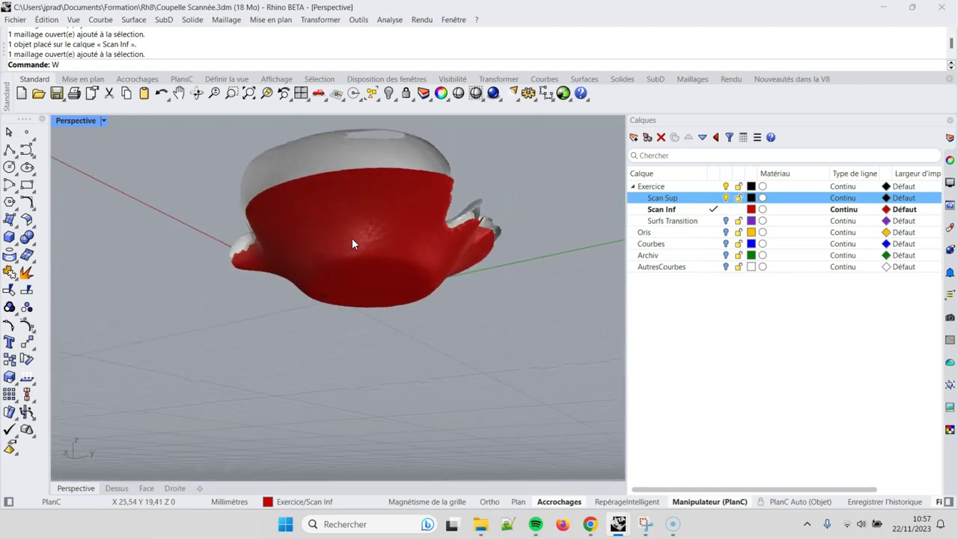
click(351, 238)
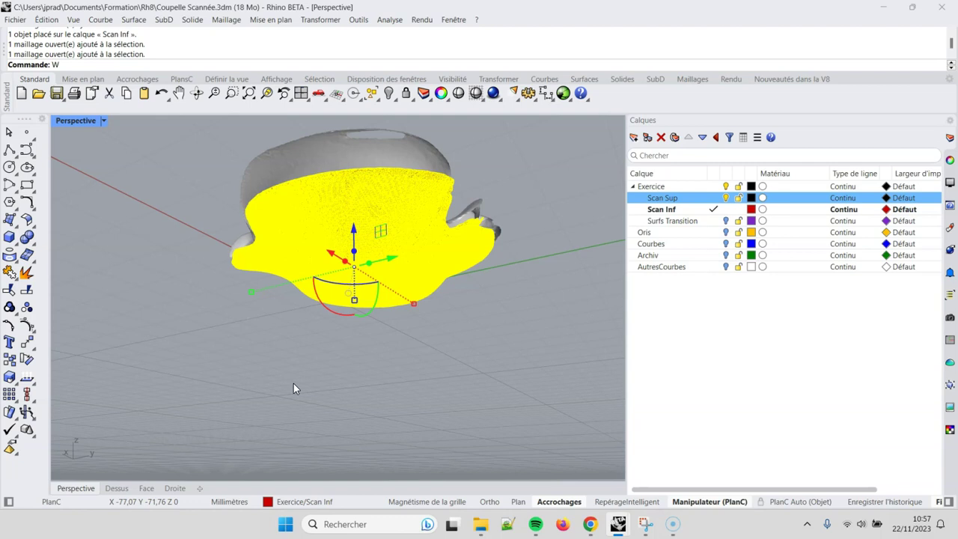
key(Escape)
right_drag(332, 352, 438, 374)
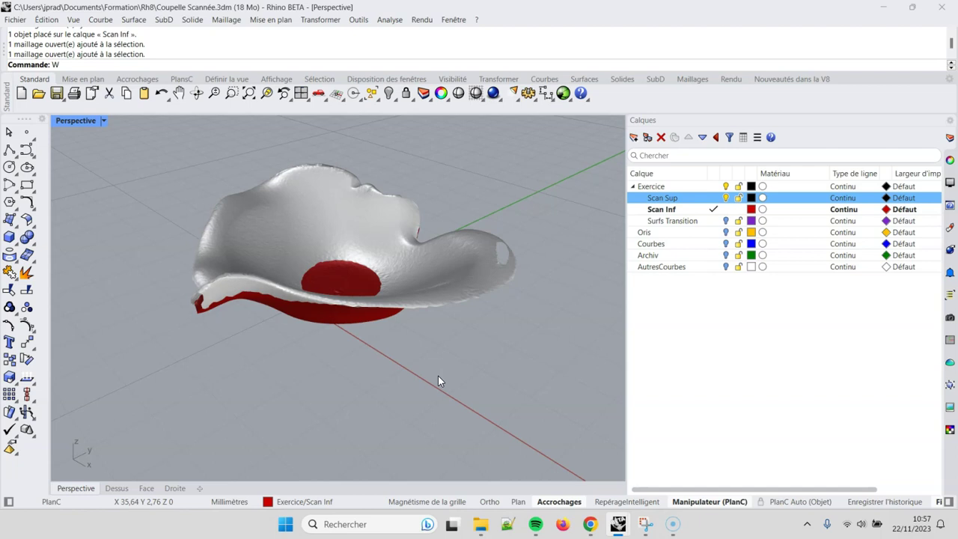
Hide the Scan Sup layer, zoom on the red mesh's small hole, and bring up the mesh repair tools
click(726, 196)
mouse_move(421, 247)
right_down()
mouse_move(464, 300)
mouse_move(342, 291)
mouse_move(407, 292)
right_up()
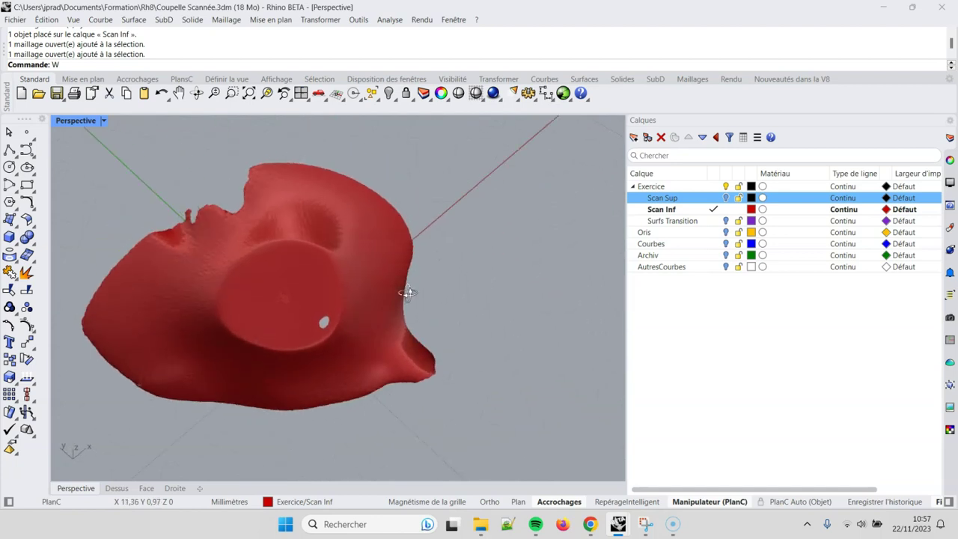
scroll(311, 302, up, 3)
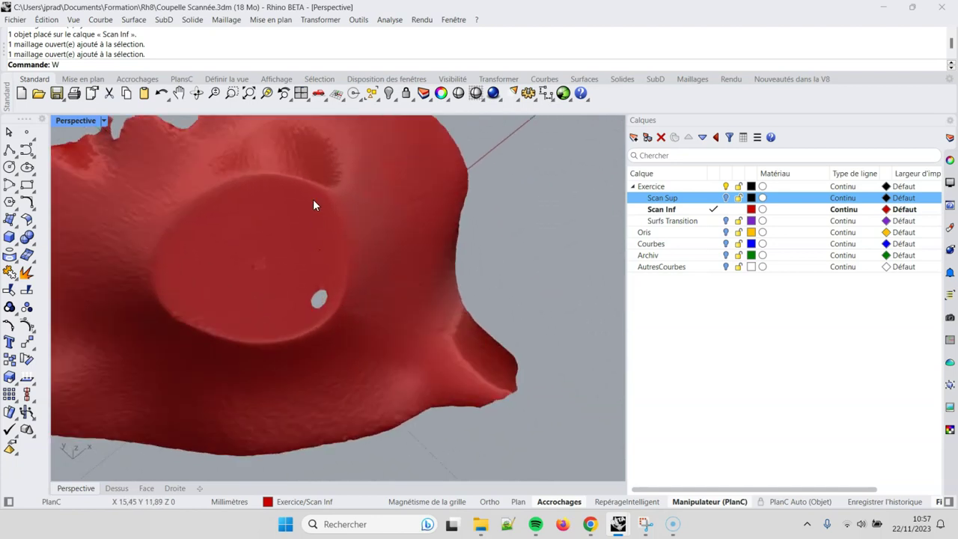
click(226, 20)
mouse_move(263, 225)
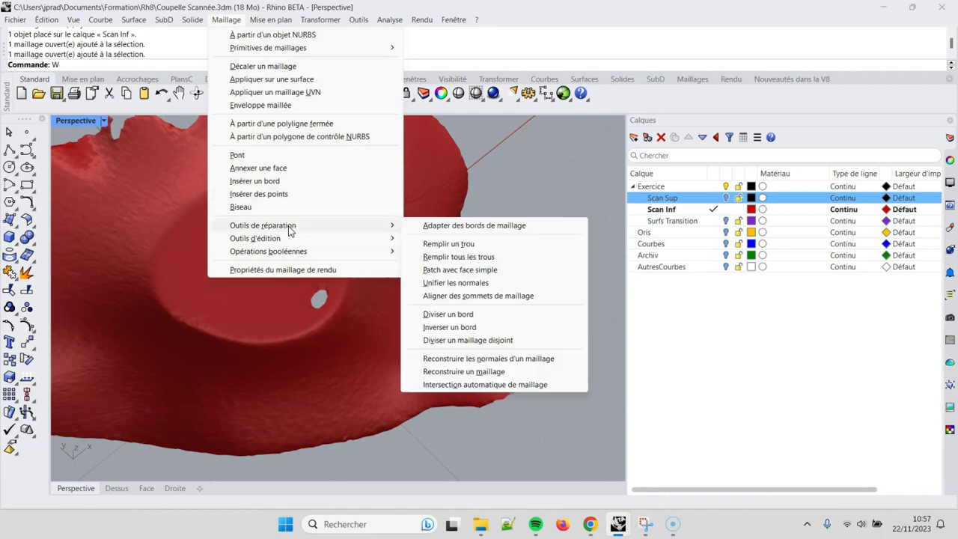
Fill the small hole in the red Scan Inf mesh
click(442, 244)
scroll(310, 300, up, 3)
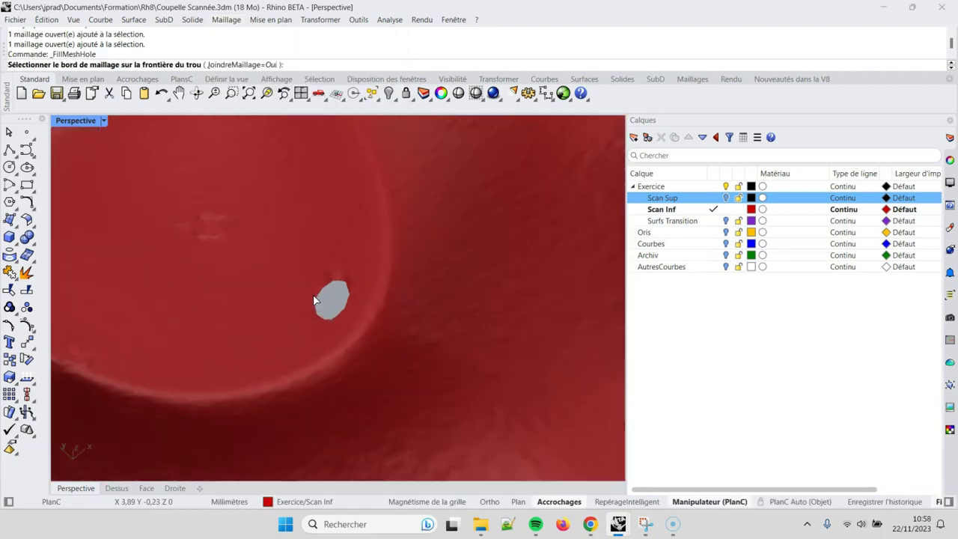
scroll(314, 300, up, 2)
click(315, 307)
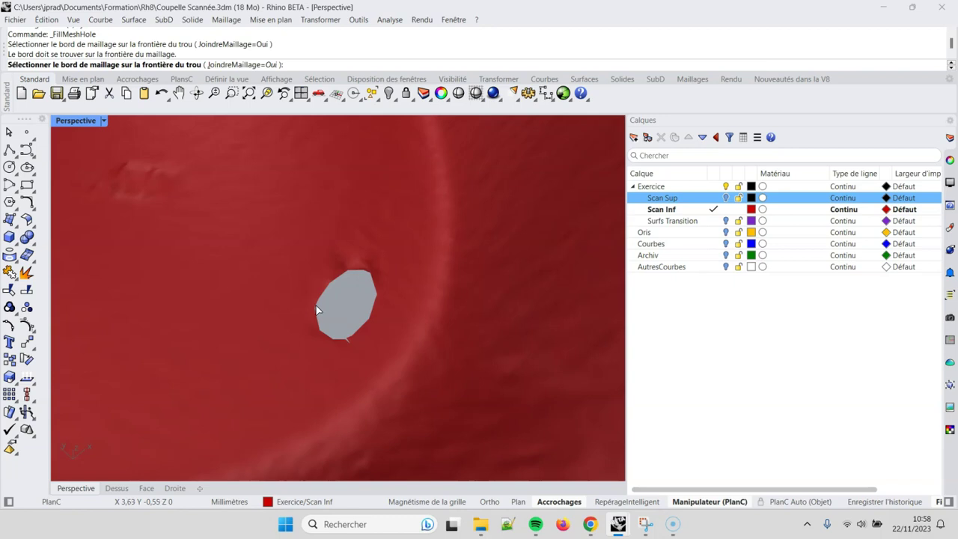
click(317, 303)
scroll(315, 304, down, 5)
scroll(315, 304, down, 3)
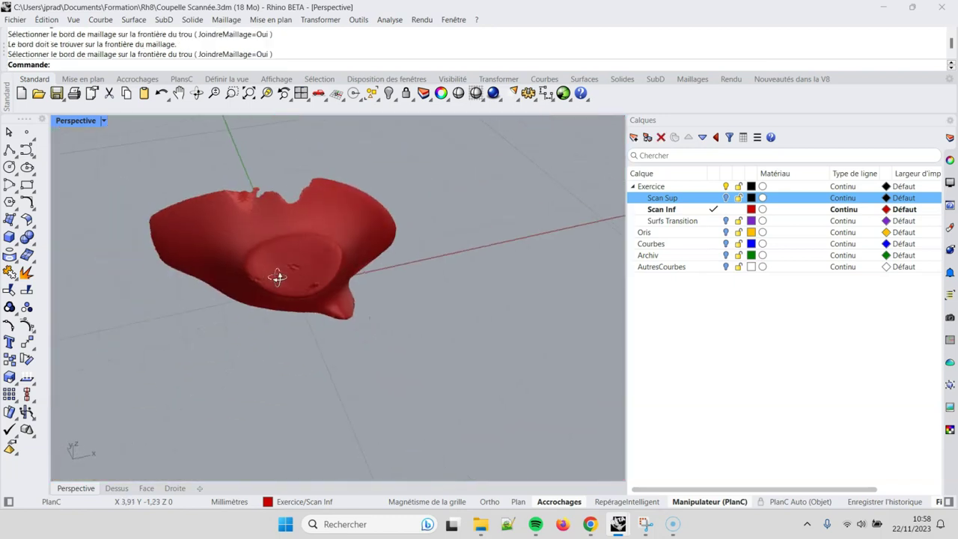
Make Scan Sup the current visible layer and hide Scan Inf
click(714, 197)
click(722, 210)
click(725, 210)
mouse_move(407, 215)
right_down()
mouse_move(270, 300)
mouse_move(256, 294)
right_up()
scroll(270, 299, up, 3)
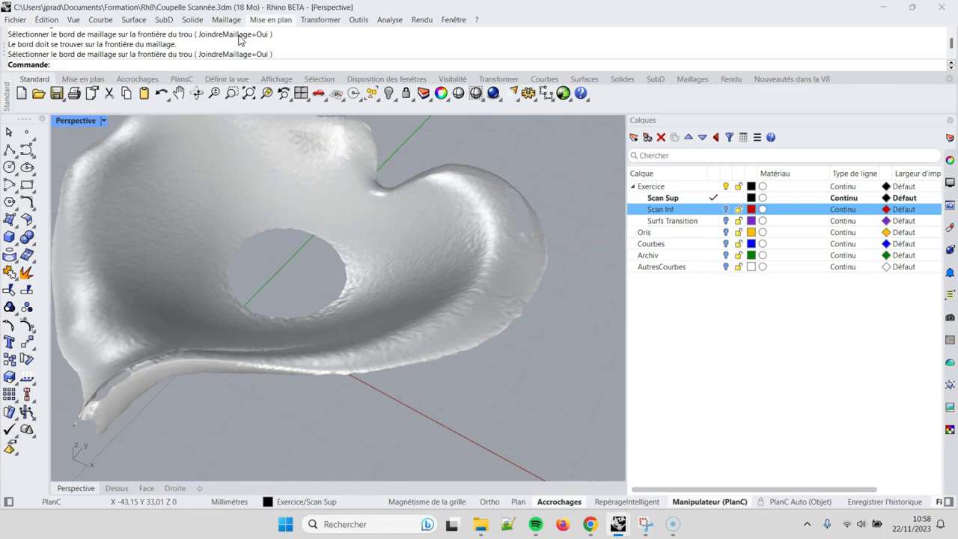
Fill the large centre hole in the Scan Sup mesh
right_click(251, 65)
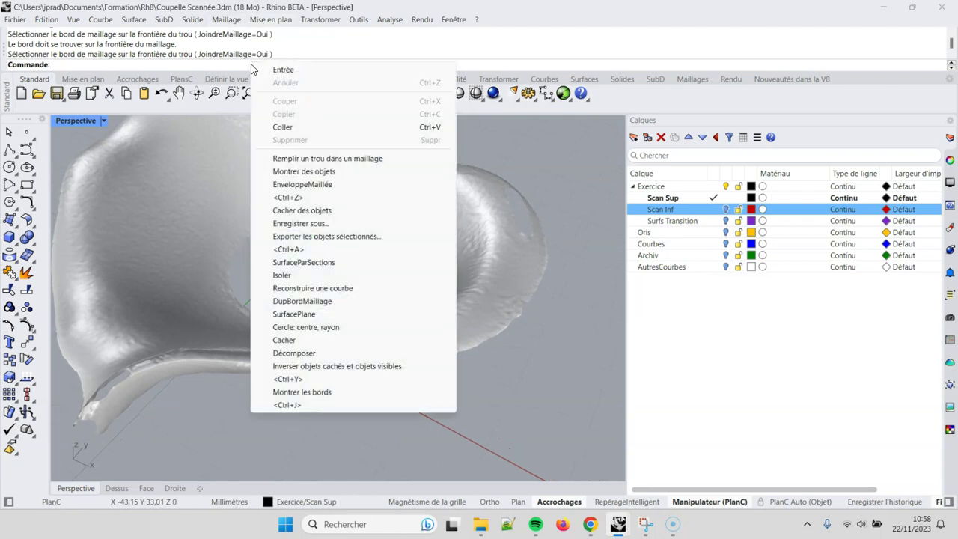
click(320, 160)
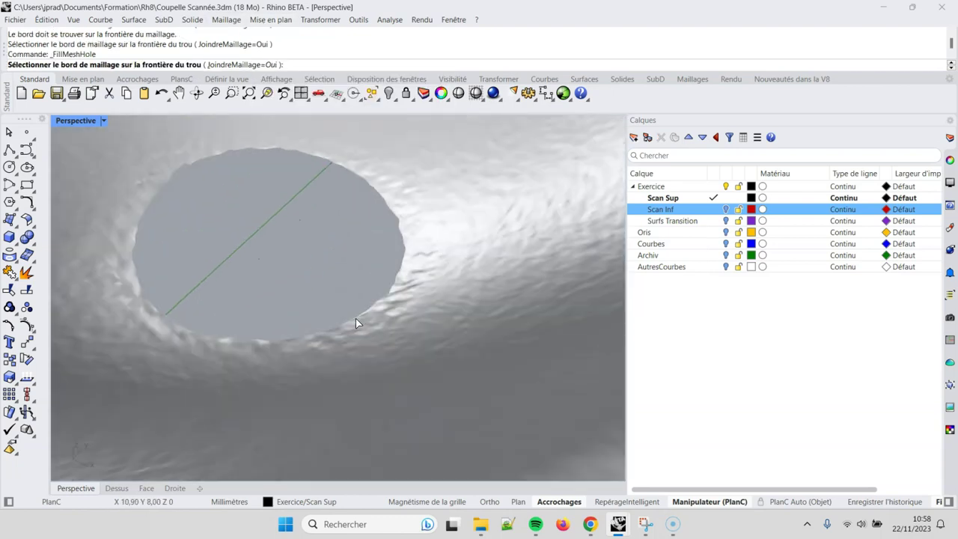
click(364, 317)
scroll(365, 310, down, 5)
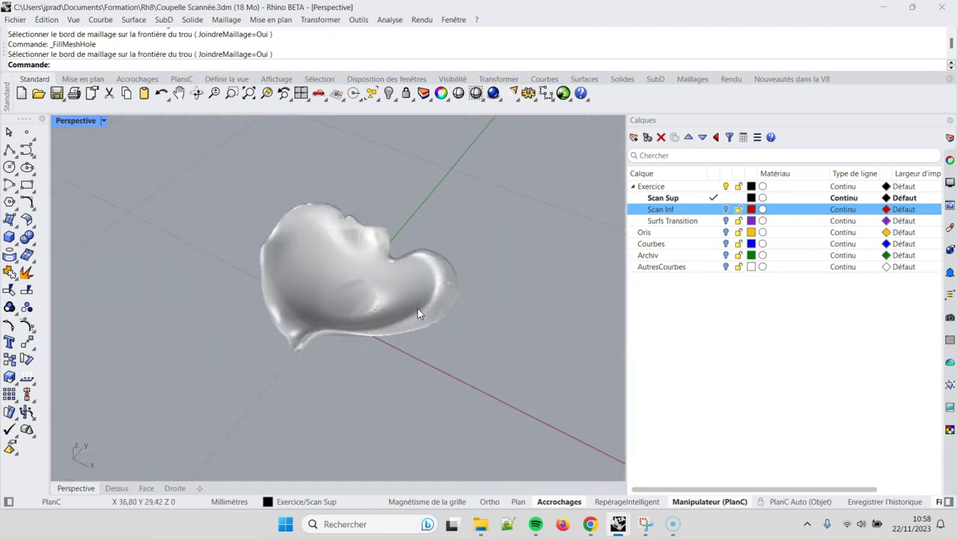
scroll(391, 292, up, 3)
scroll(428, 321, up, 3)
Fill the hole in the Scan Sup rim
mouse_move(471, 327)
right_down()
mouse_move(461, 314)
mouse_move(491, 273)
mouse_move(492, 327)
right_up()
right_click(484, 313)
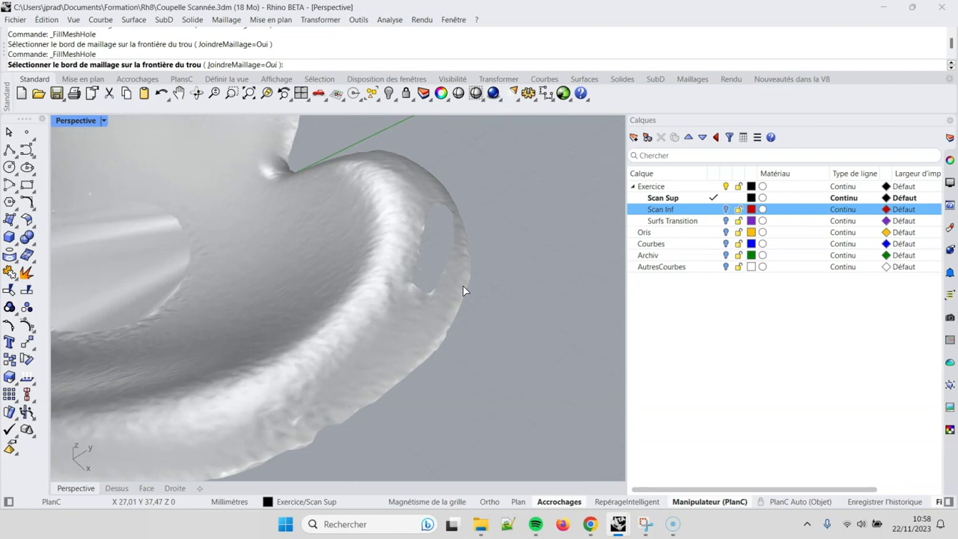
scroll(453, 288, up, 3)
click(436, 283)
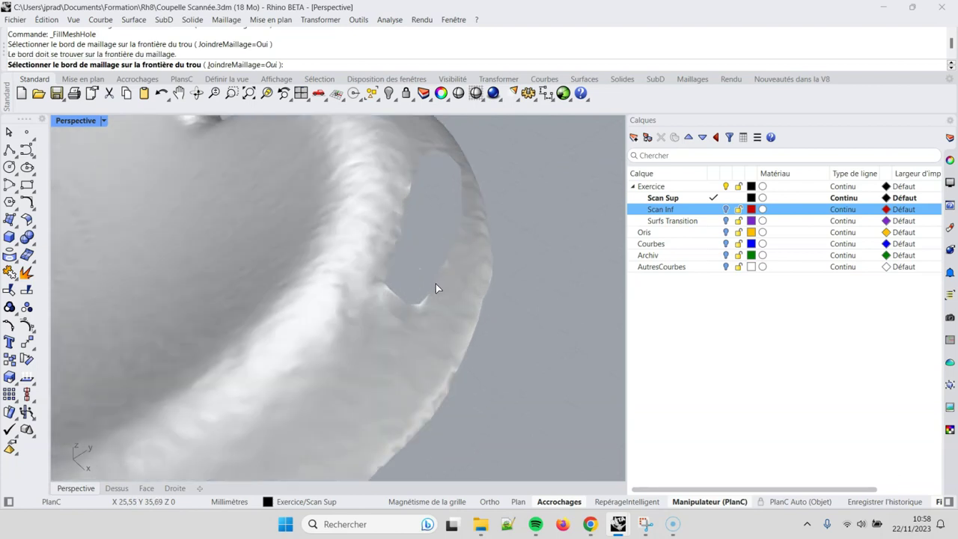
right_click(420, 301)
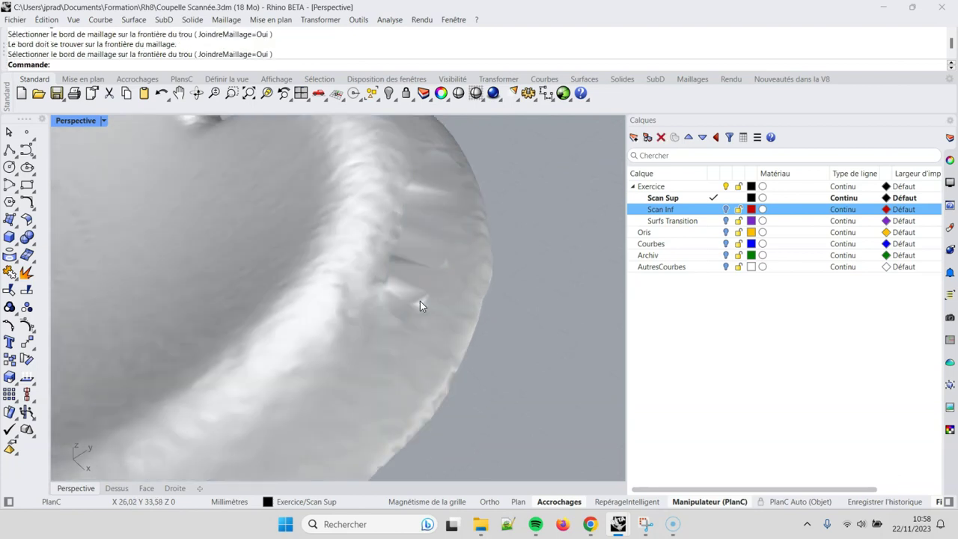
scroll(374, 295, down, 3)
scroll(315, 286, down, 3)
right_drag(316, 286, 425, 270)
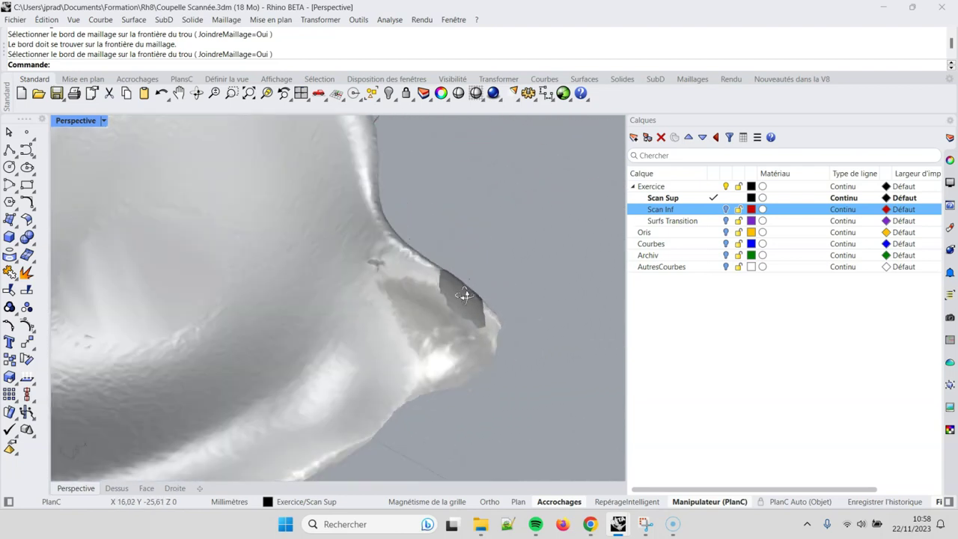
right_drag(425, 270, 442, 288)
right_click(461, 221)
scroll(441, 326, up, 3)
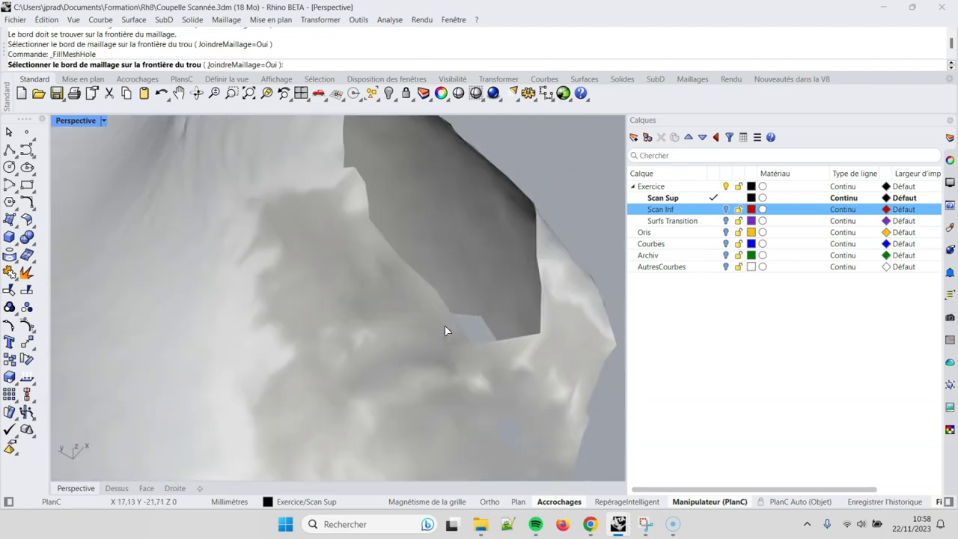
click(486, 344)
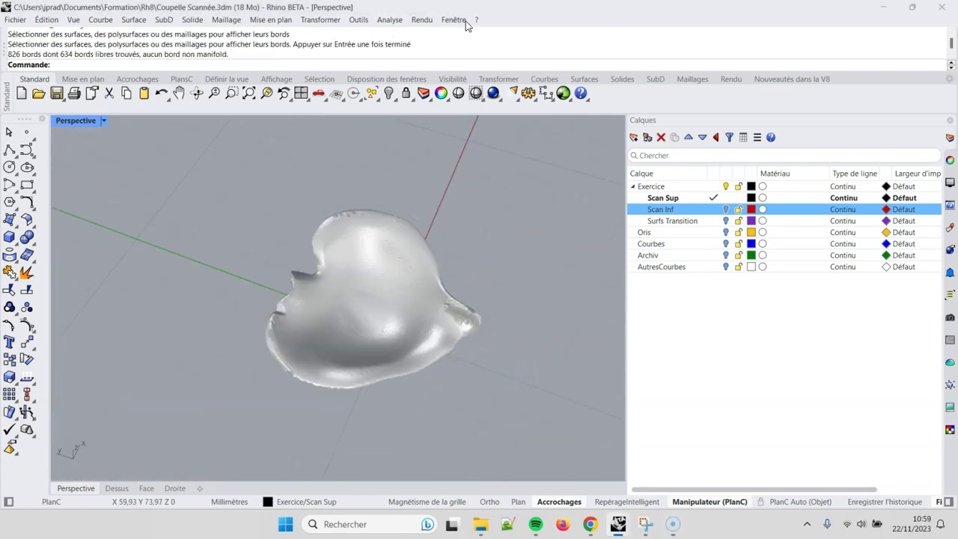
Run an edge analysis on the cup mesh to show its naked edges
click(383, 24)
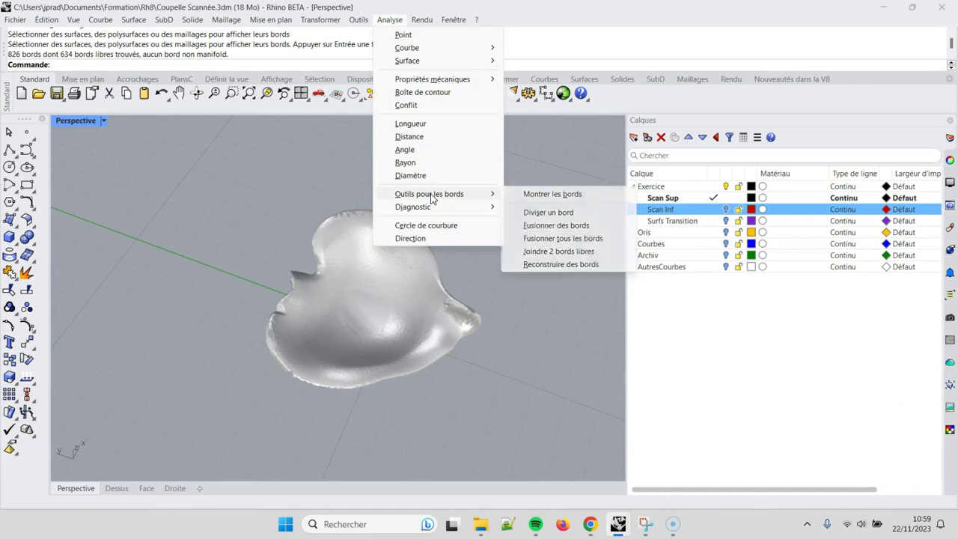
click(547, 194)
click(412, 336)
key(Return)
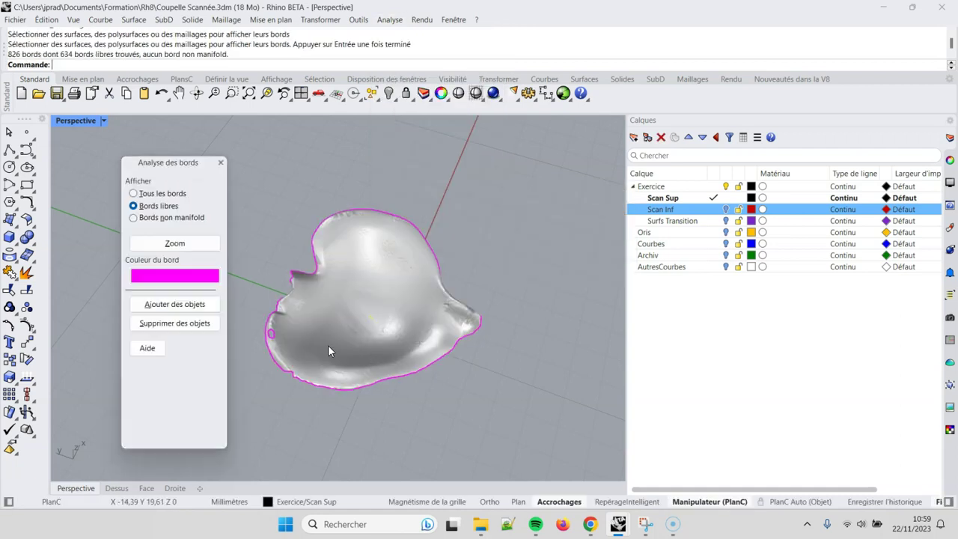
scroll(356, 352, up, 1)
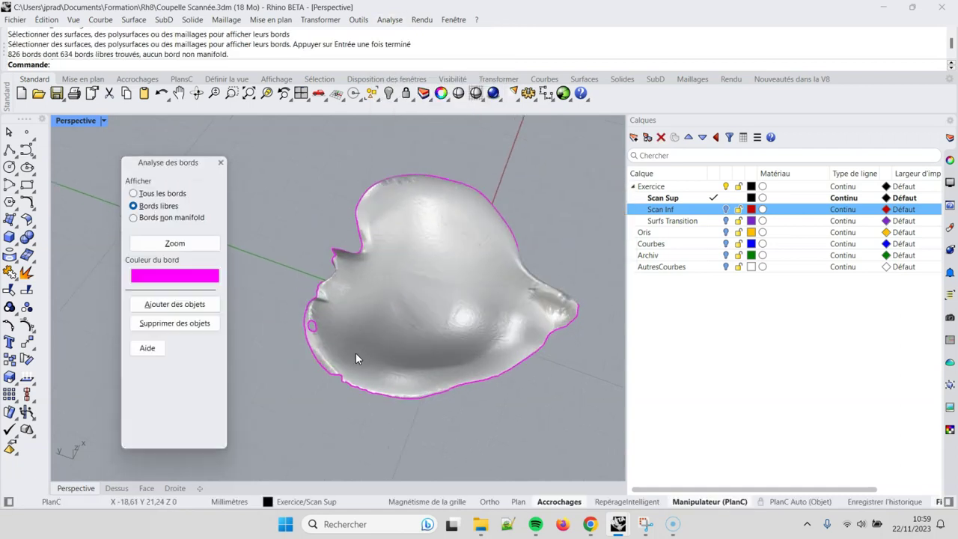
scroll(374, 348, up, 2)
scroll(405, 340, up, 2)
scroll(389, 354, up, 2)
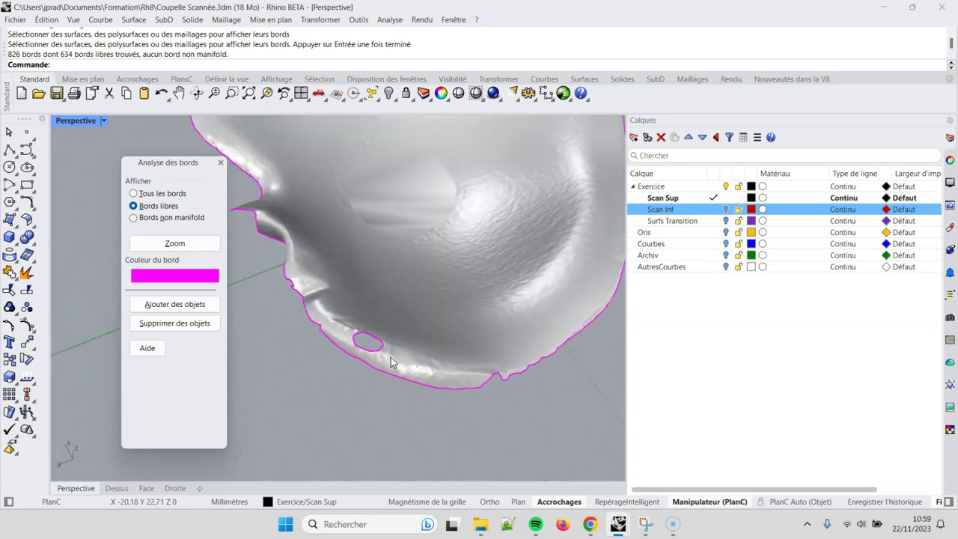
scroll(391, 357, up, 1)
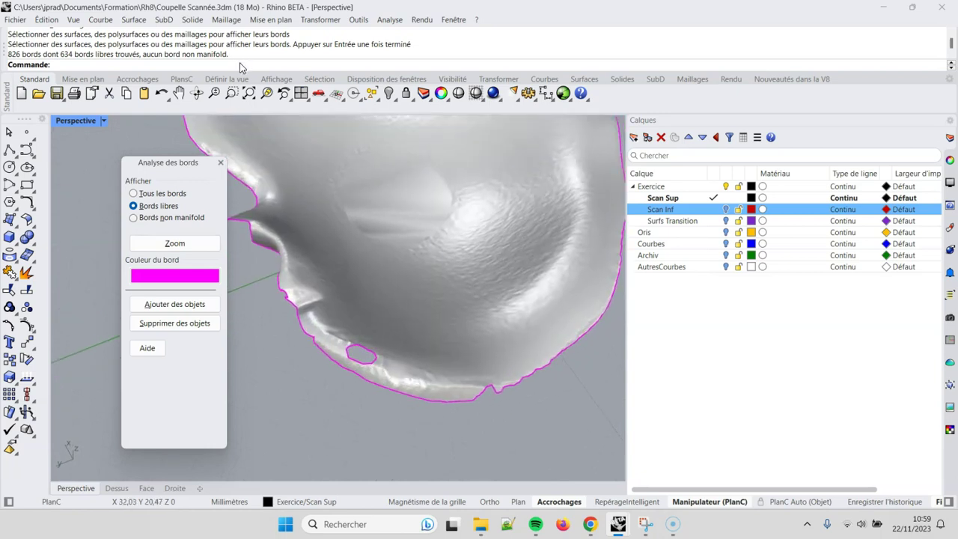
Fill the remaining small hole near the rim and orbit to check the result
right_click(240, 68)
click(362, 176)
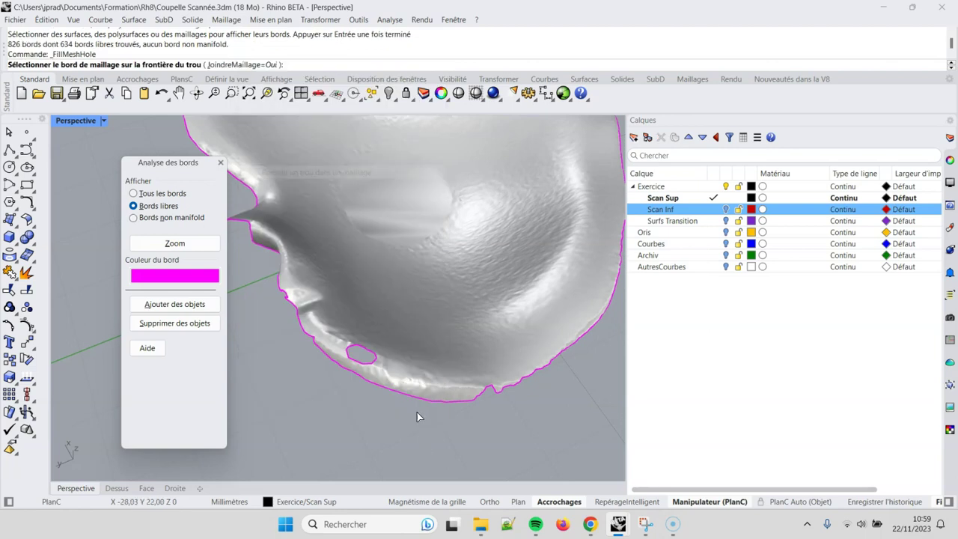
scroll(374, 352, up, 3)
scroll(387, 359, up, 2)
click(378, 348)
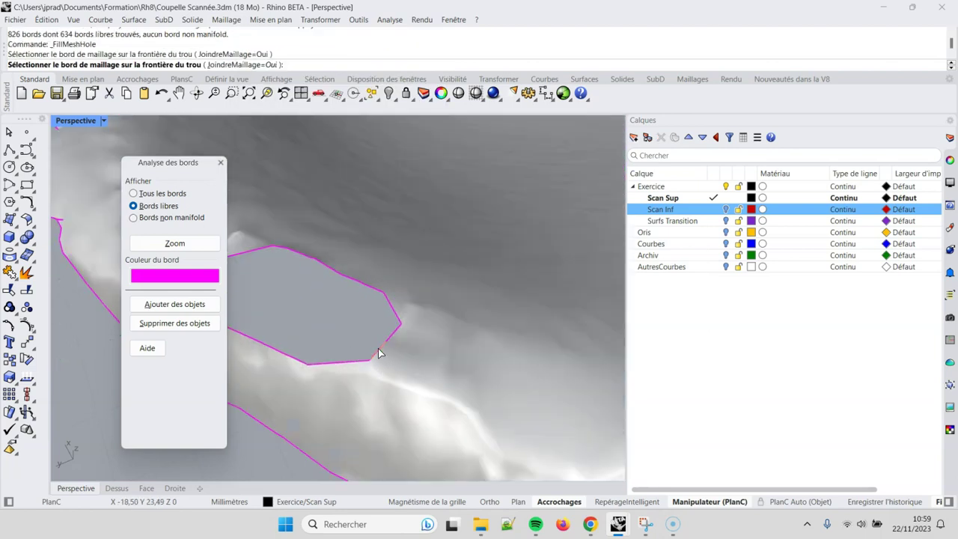
scroll(404, 341, down, 5)
right_drag(422, 339, 380, 321)
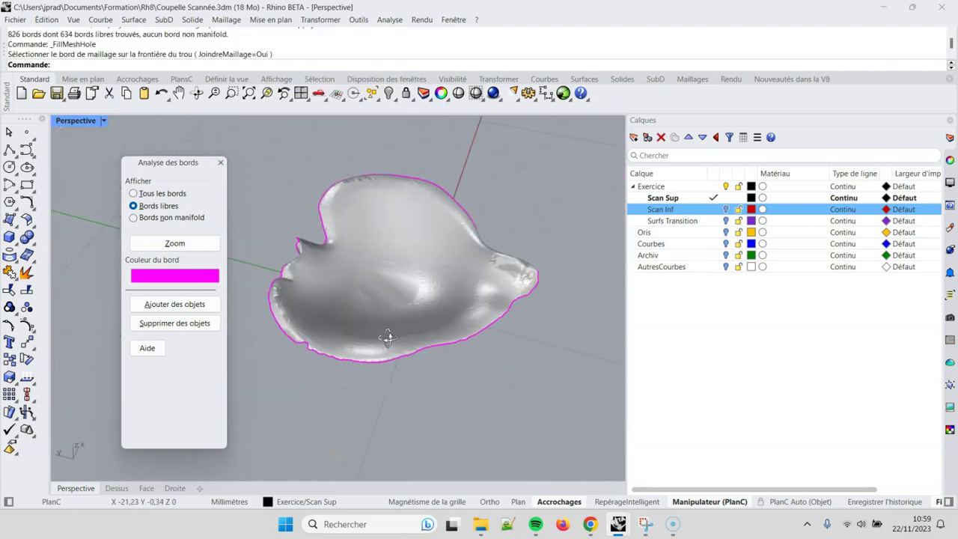
scroll(367, 327, up, 3)
scroll(400, 311, up, 2)
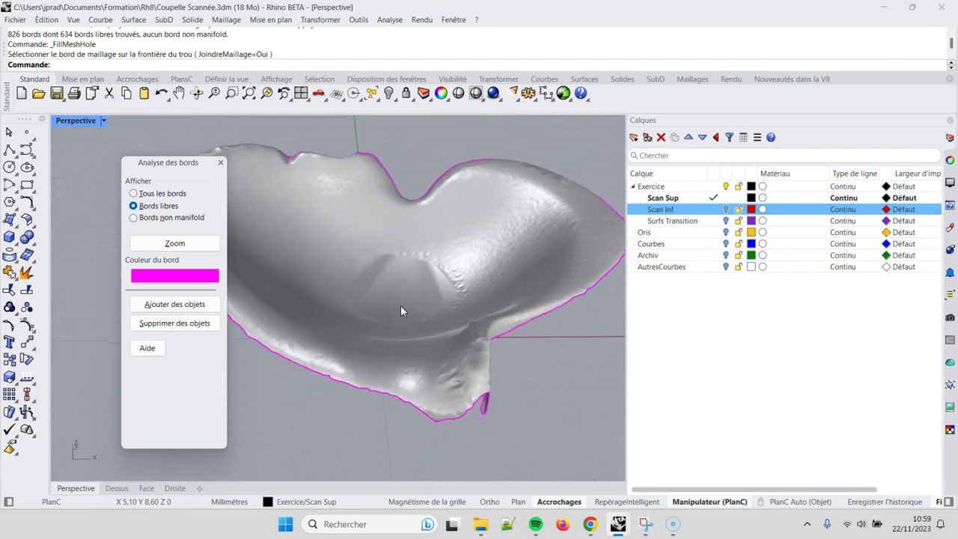
Close edge analysis and show the Surfs Transition layer's purple surfaces alongside both scans
click(220, 163)
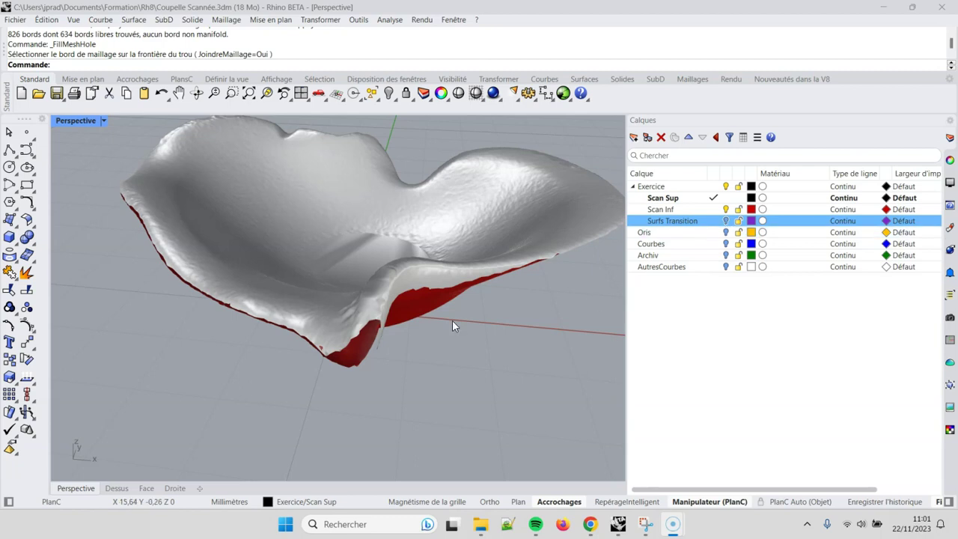
right_drag(452, 322, 438, 303)
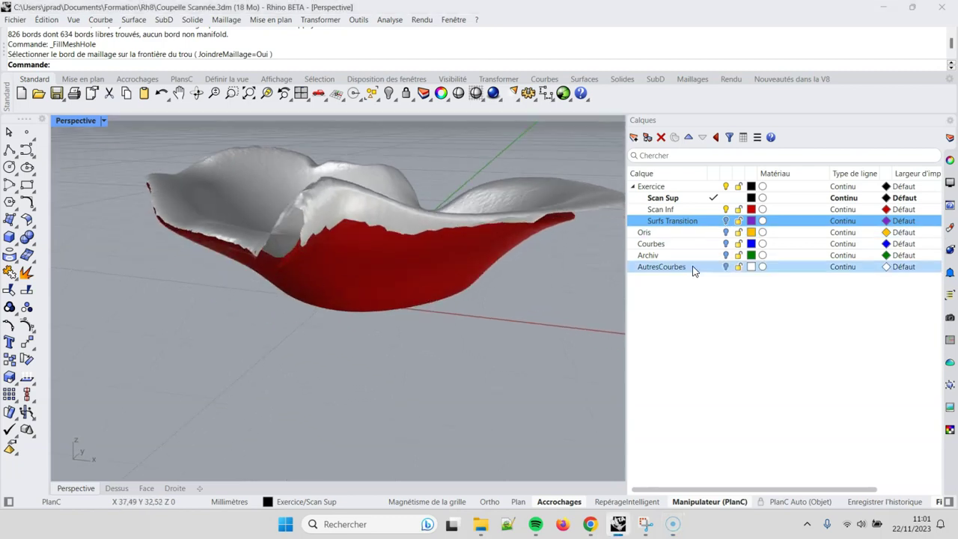
click(725, 220)
mouse_move(367, 235)
right_down()
mouse_move(456, 256)
mouse_move(445, 263)
mouse_move(392, 246)
mouse_move(526, 235)
mouse_move(513, 210)
mouse_move(398, 206)
mouse_move(177, 257)
right_up()
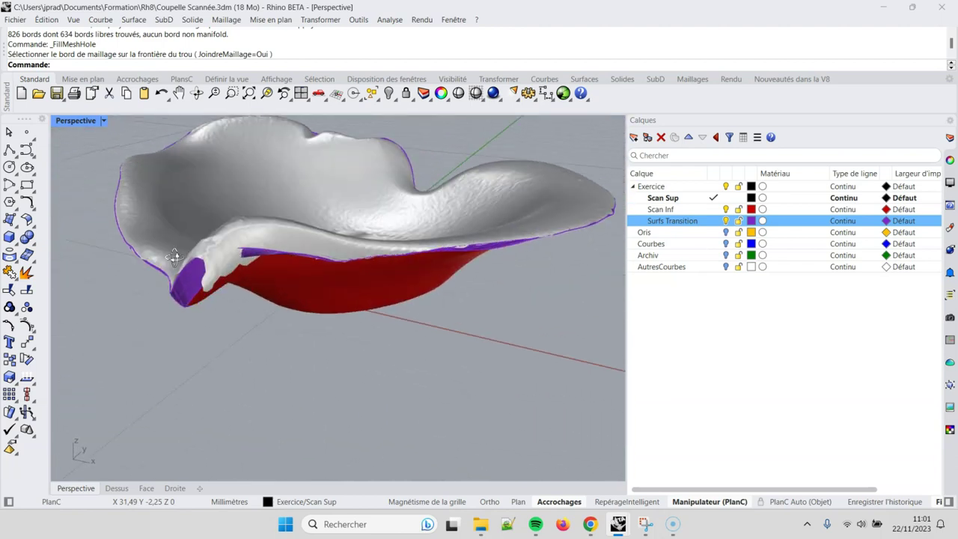
Start ShrinkWrap from the V8 tools on all the cup pieces
click(791, 79)
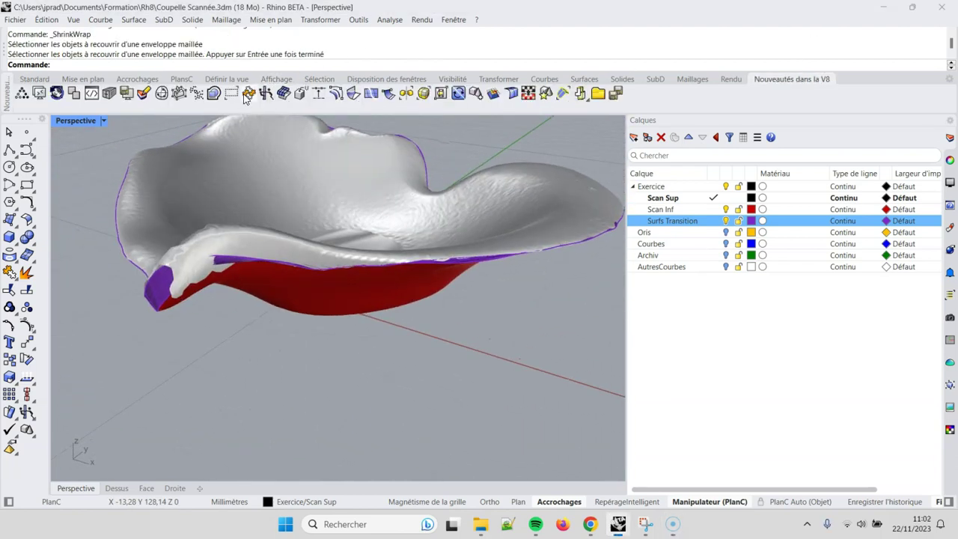
click(215, 93)
drag(511, 368, 254, 199)
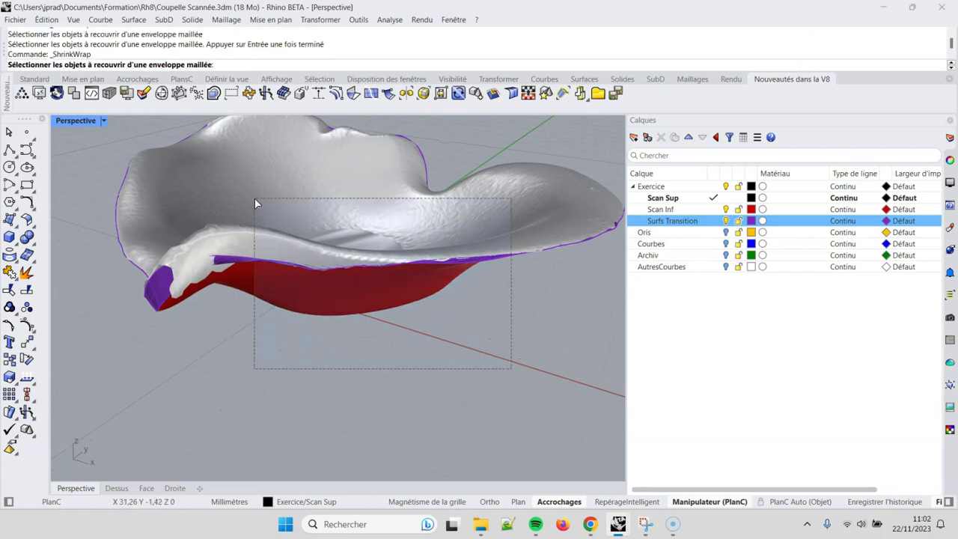
key(Return)
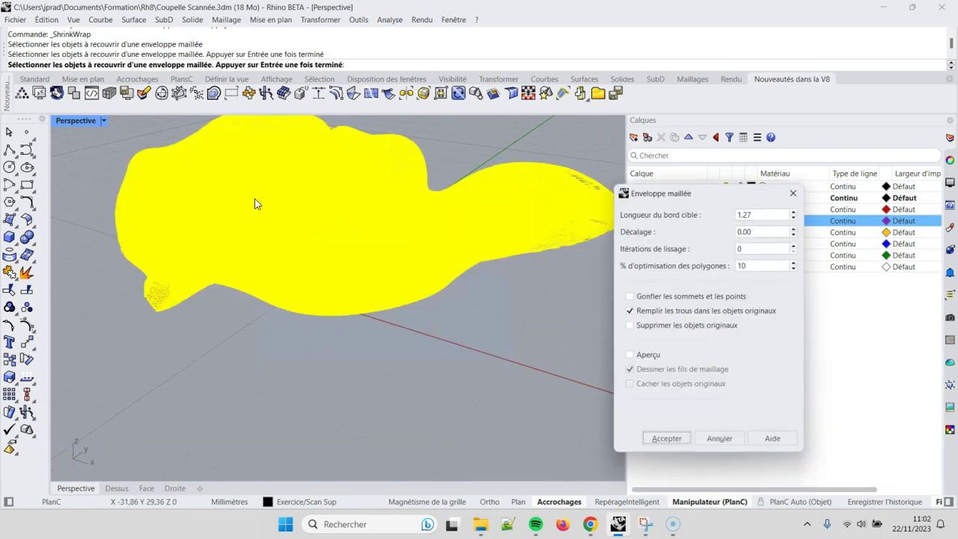
Preview the wrap with originals hidden, hole filling off, and polygon optimisation at 0
click(629, 355)
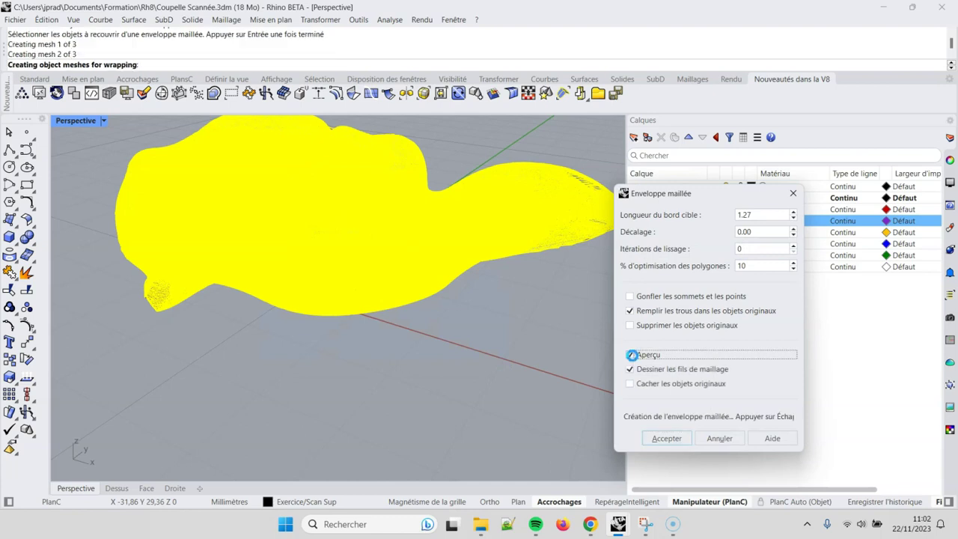
click(632, 384)
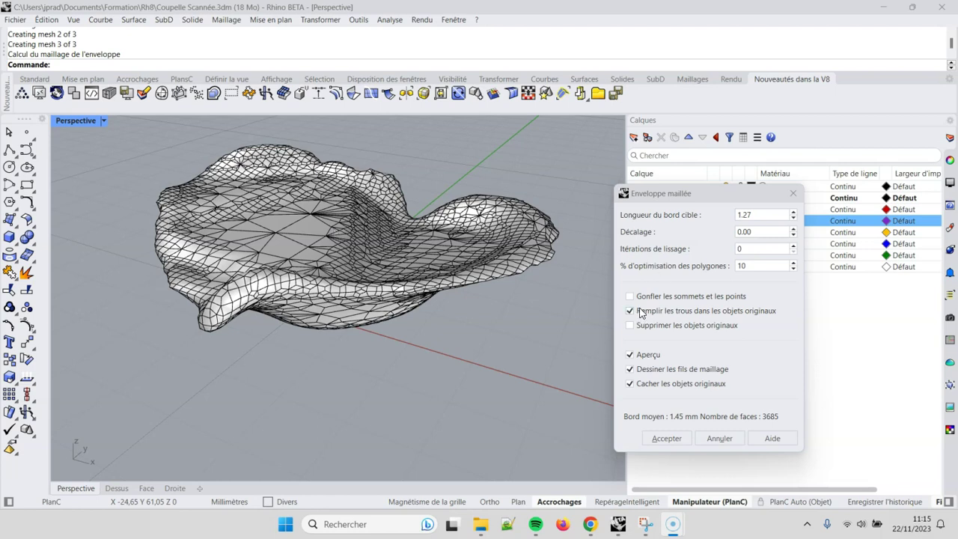
click(636, 314)
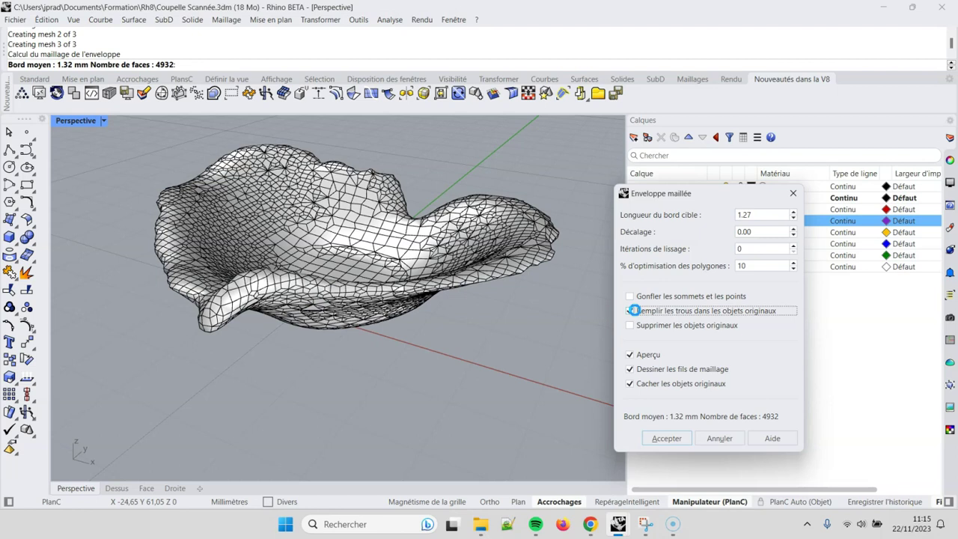
drag(738, 267, 756, 267)
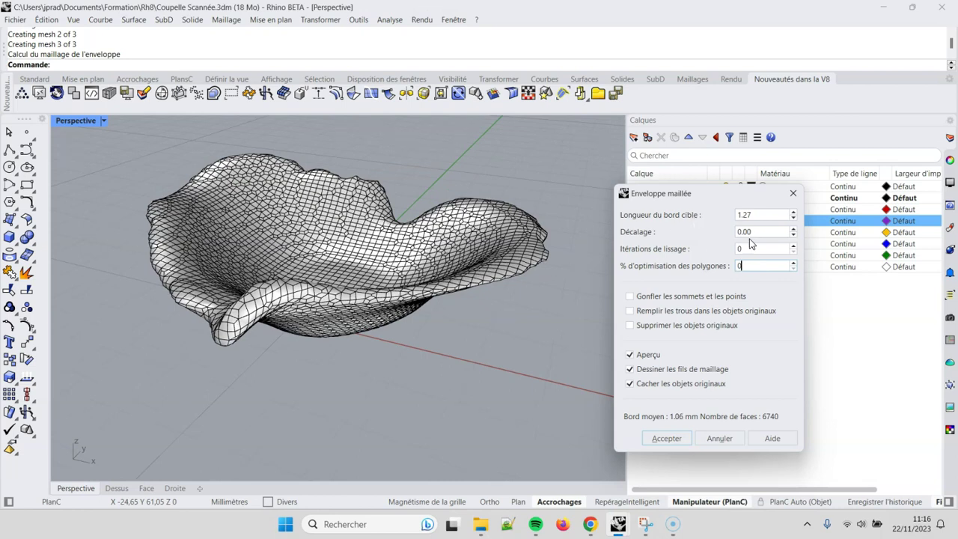
Set the ShrinkWrap target edge length to 0.5, hide mesh wires, and use 4 smoothing iterations
double_click(757, 214)
text(0.5)
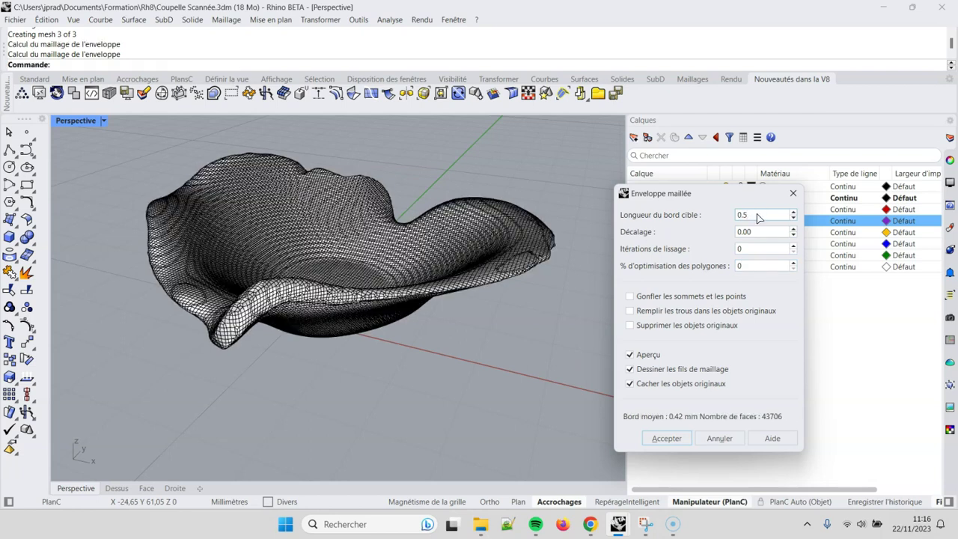
click(630, 369)
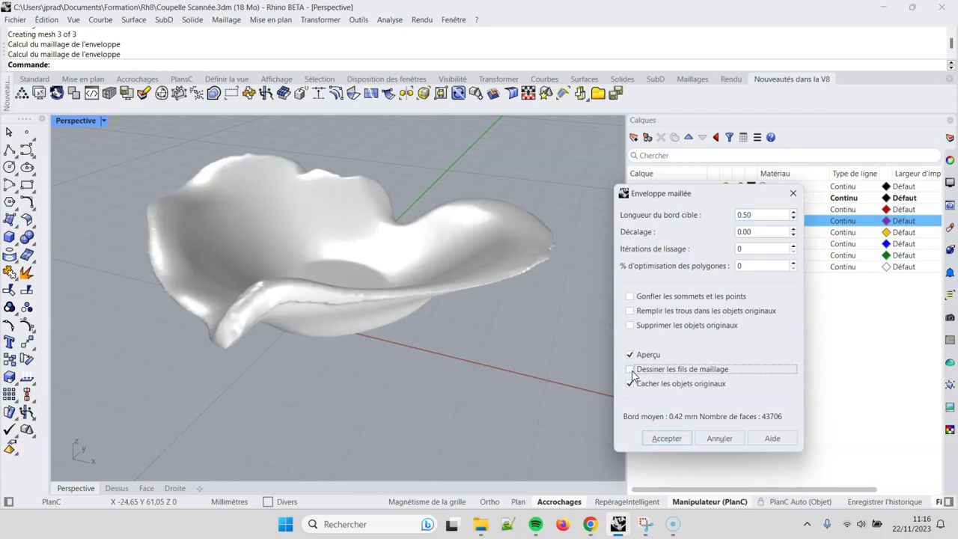
mouse_move(387, 349)
right_down()
mouse_move(400, 408)
mouse_move(487, 349)
mouse_move(467, 264)
mouse_move(342, 267)
mouse_move(267, 294)
mouse_move(267, 274)
mouse_move(326, 348)
mouse_move(336, 337)
right_up()
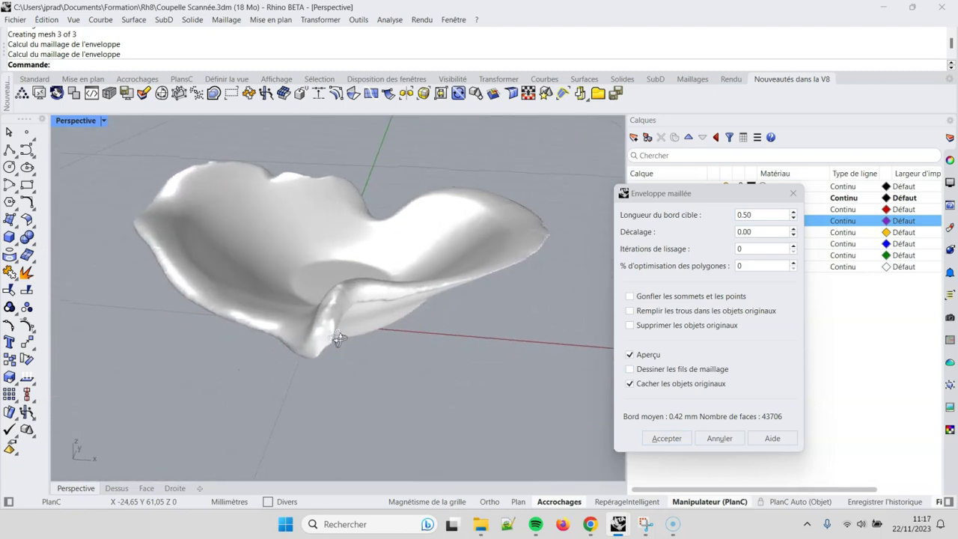
click(763, 251)
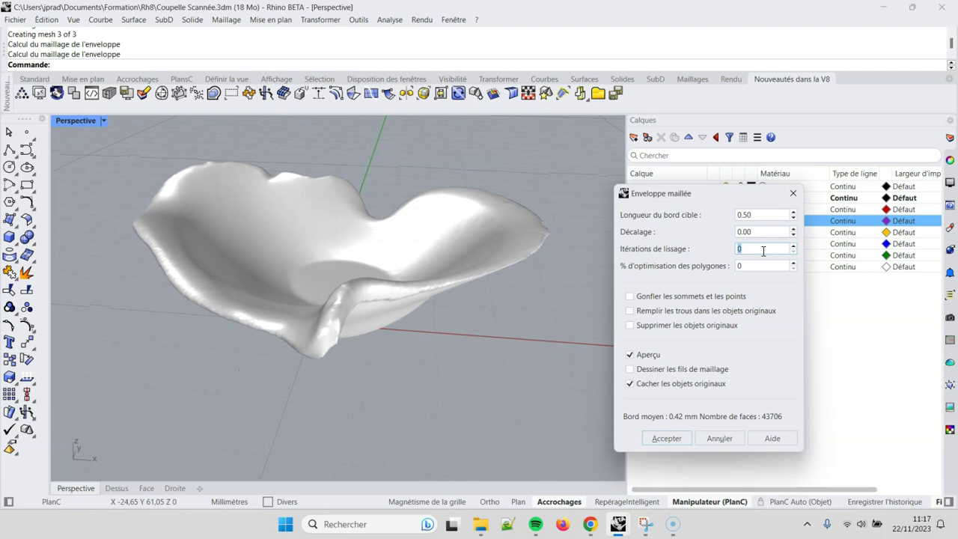
text(2)
mouse_move(525, 343)
right_down()
mouse_move(391, 303)
mouse_move(317, 255)
mouse_move(395, 223)
mouse_move(506, 241)
mouse_move(540, 263)
mouse_move(560, 397)
right_up()
click(757, 249)
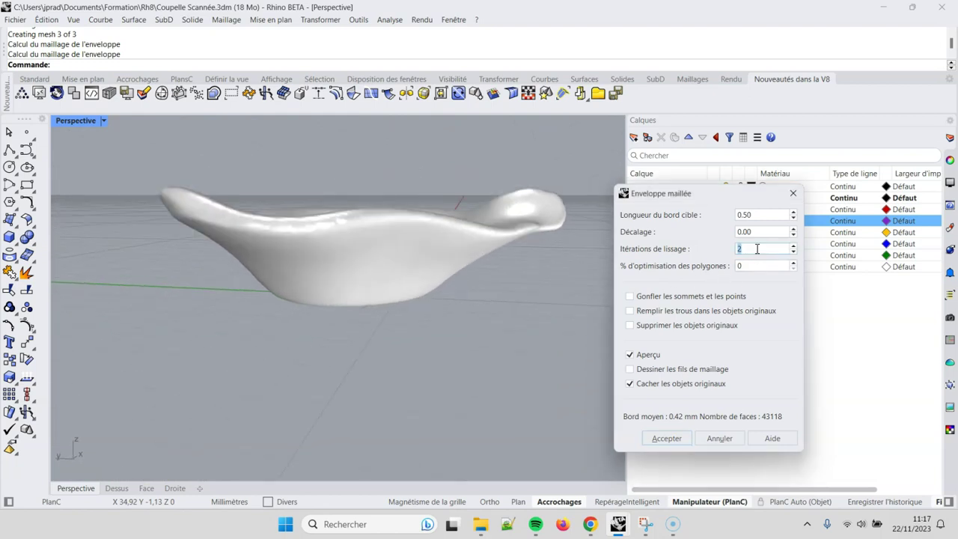
text(4)
mouse_move(380, 230)
right_down()
mouse_move(359, 284)
mouse_move(280, 323)
mouse_move(507, 361)
mouse_move(514, 346)
mouse_move(517, 385)
mouse_move(470, 304)
right_up()
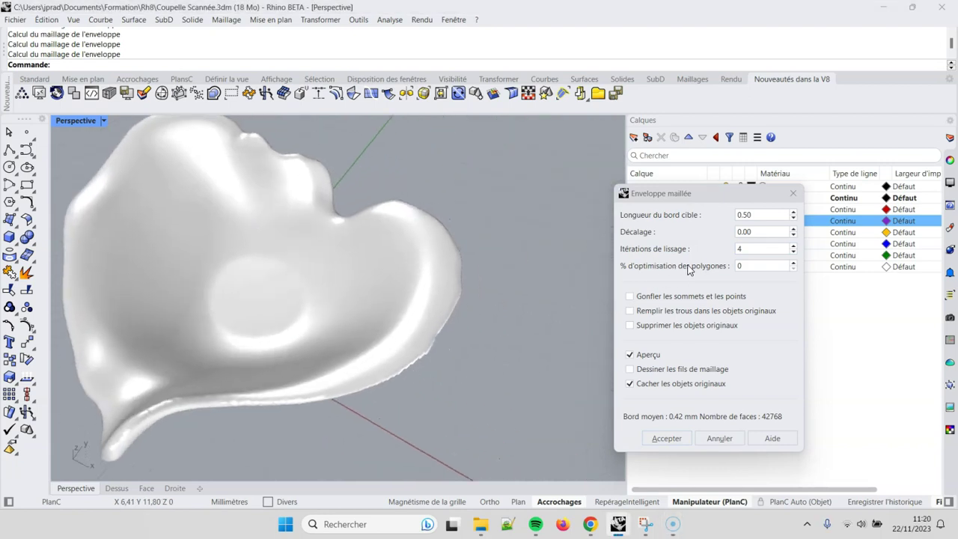
Raise the smoothing iterations to 6 and lower the target edge length to 0.40
double_click(793, 246)
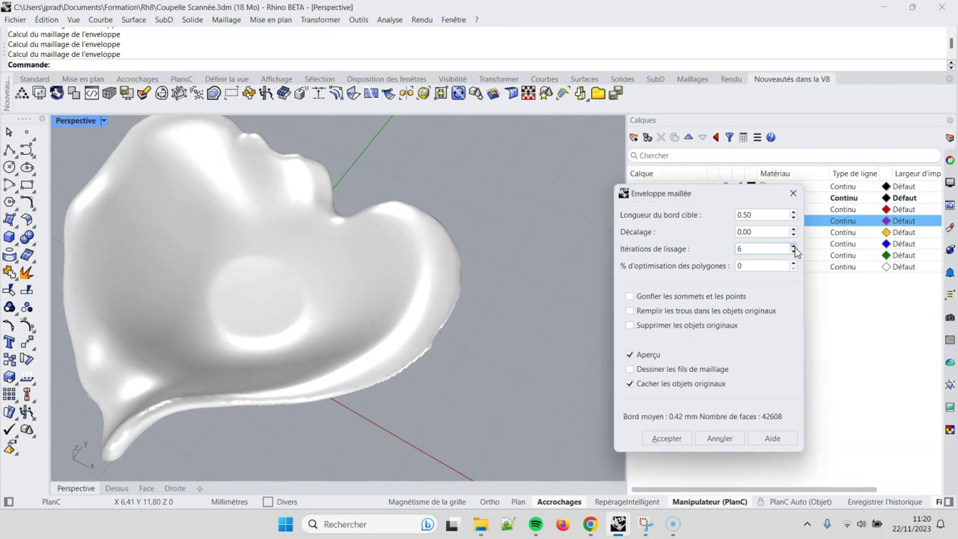
right_drag(407, 338, 428, 336)
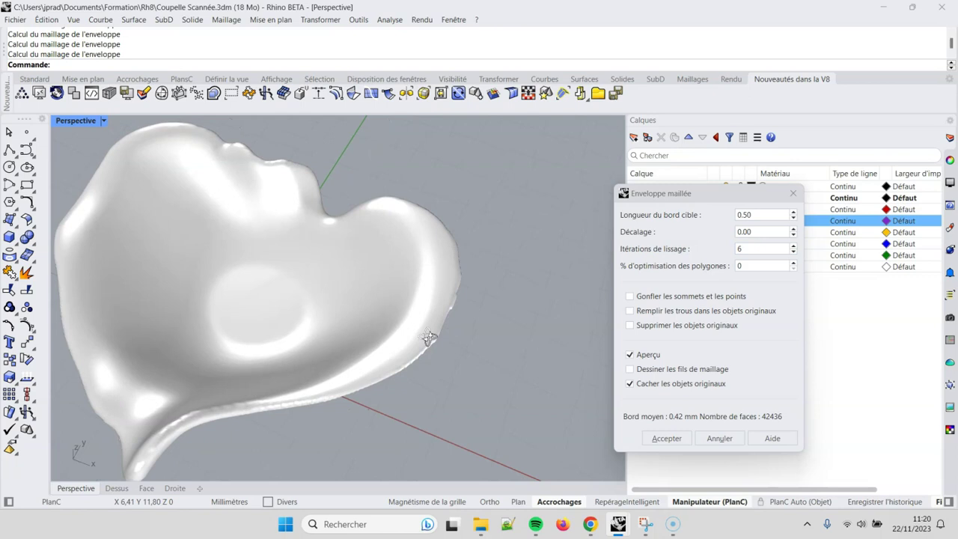
scroll(491, 325, up, 2)
scroll(472, 308, up, 1)
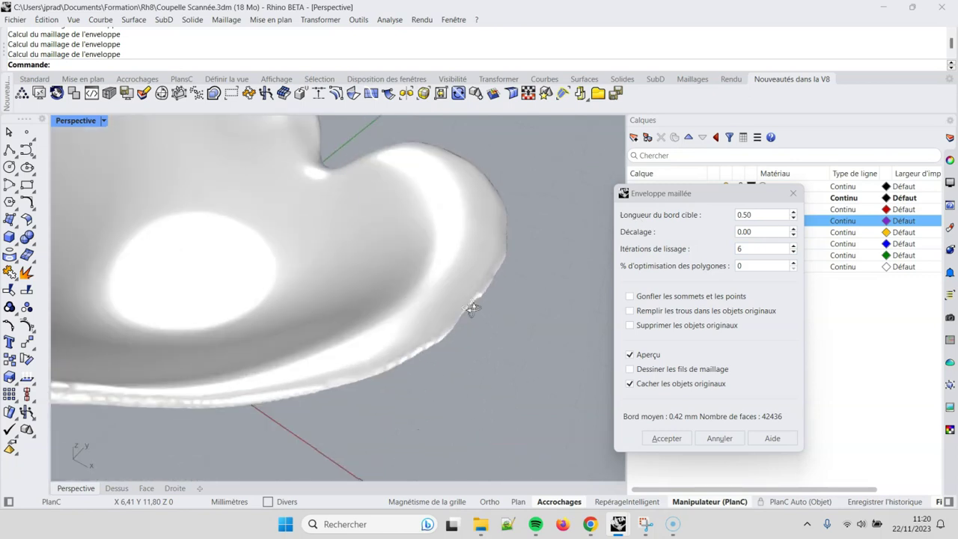
click(793, 219)
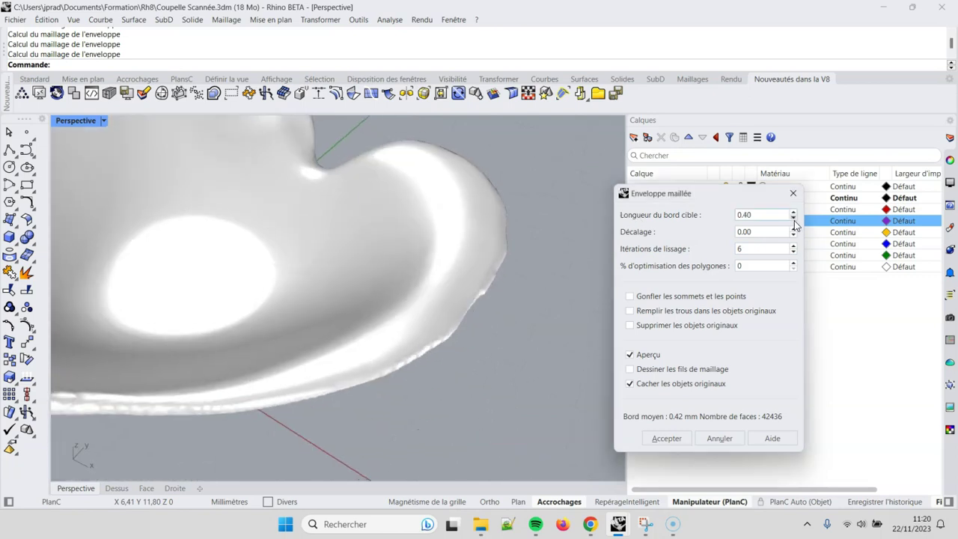
mouse_move(496, 332)
right_down()
mouse_move(324, 246)
mouse_move(453, 238)
mouse_move(517, 287)
mouse_move(363, 321)
mouse_move(389, 308)
right_up()
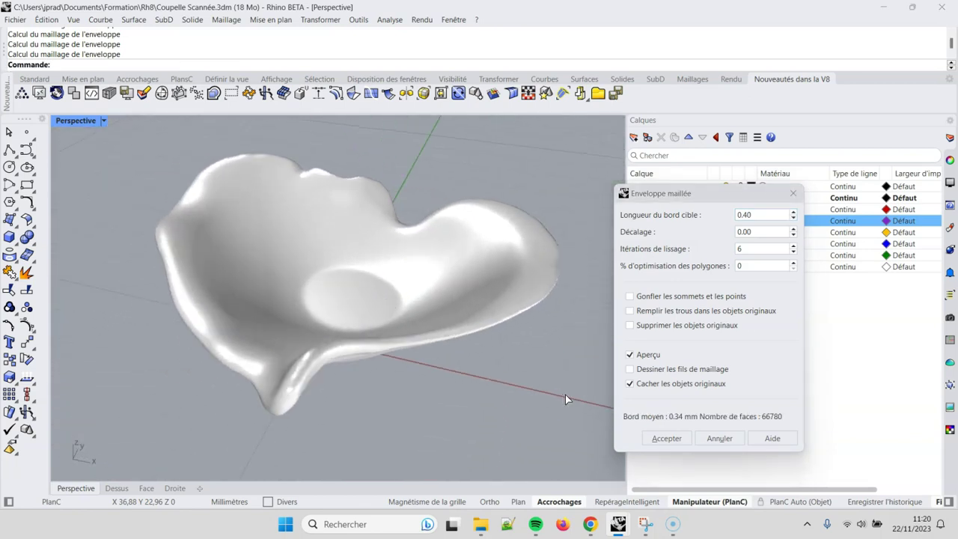
Compare the wrap against the original scan objects, then accept to create the mesh
click(631, 384)
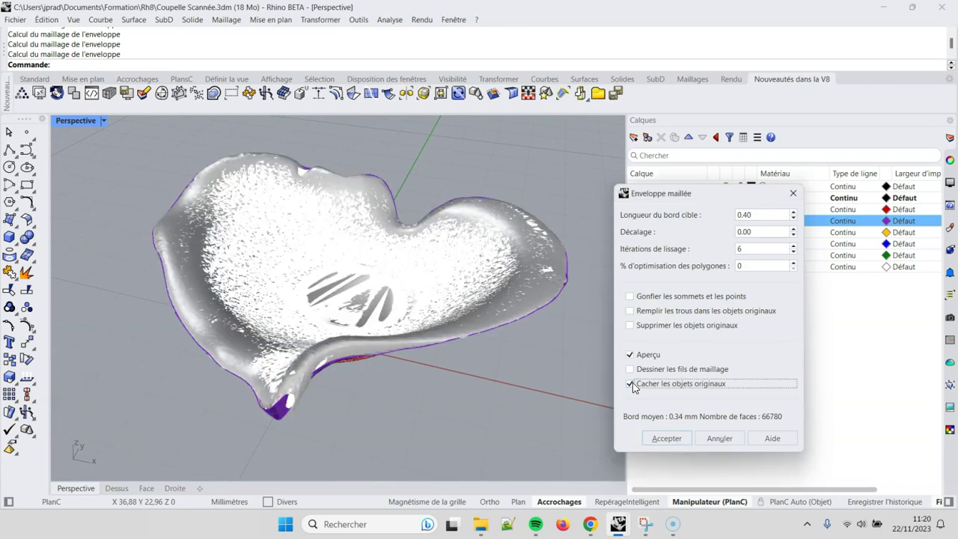
mouse_move(510, 373)
right_down()
mouse_move(380, 338)
mouse_move(428, 283)
mouse_move(469, 368)
mouse_move(498, 374)
right_up()
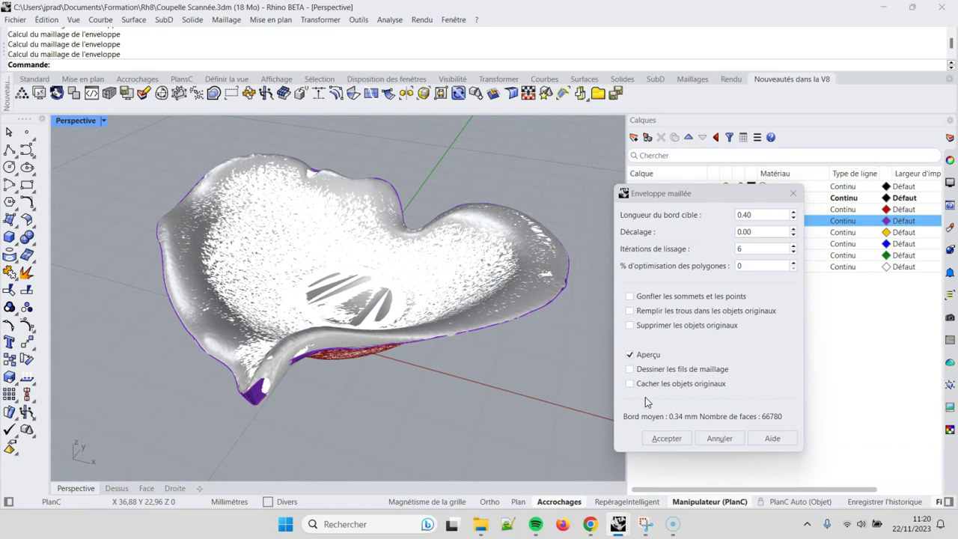
click(631, 383)
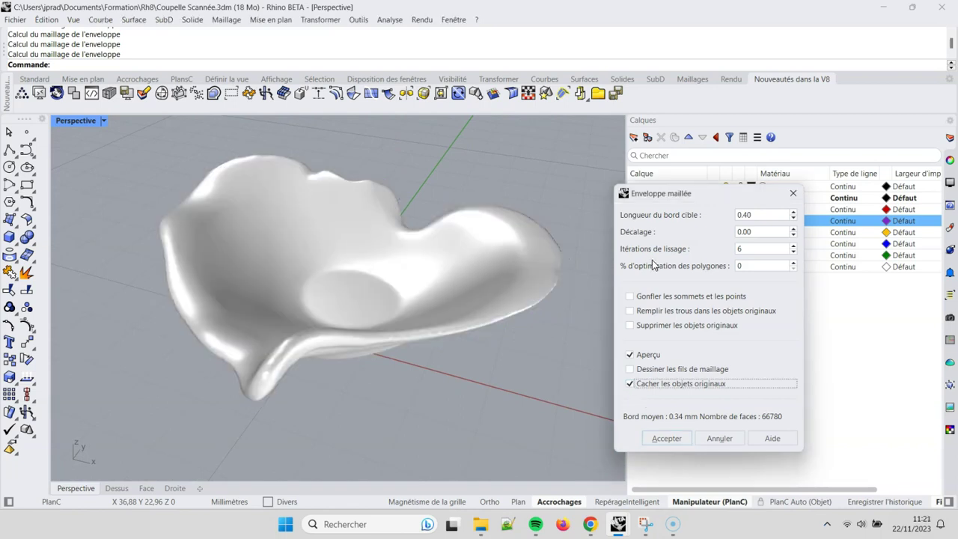
click(679, 440)
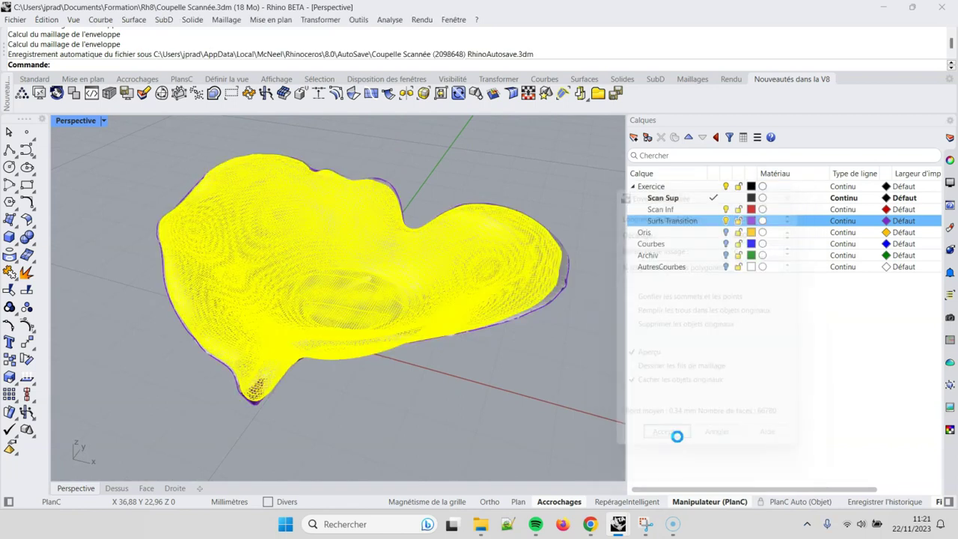
Reselect the new cup wrap mesh and isolate it, hiding the scans and other objects
click(457, 358)
key(ctrl+l)
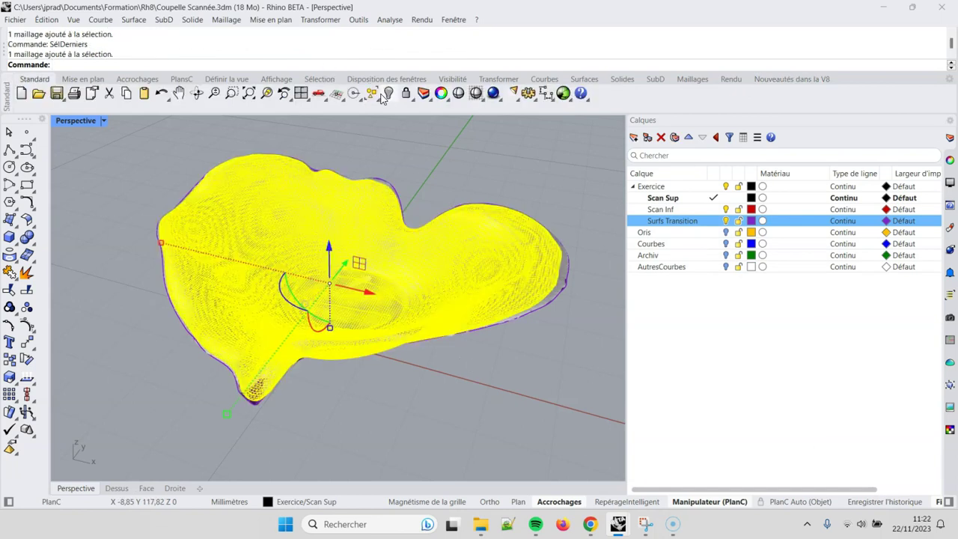
text(InverserSélIsoler)
key(Return)
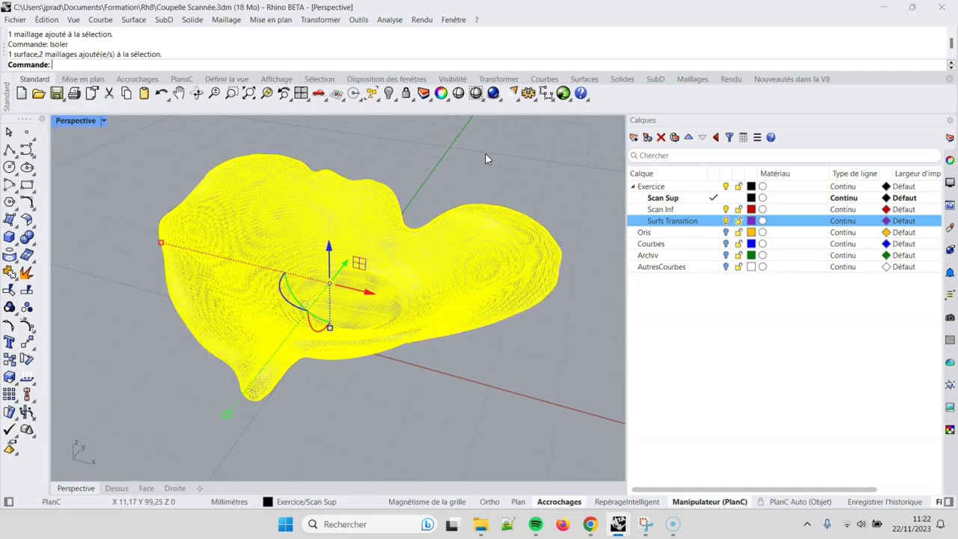